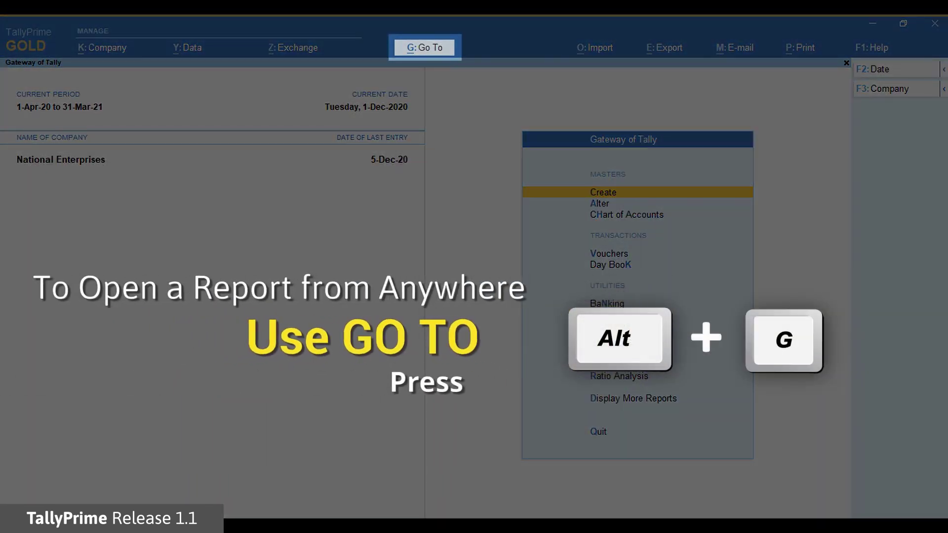
Create a new ledger named ICICI Bank under the Bank Accounts group.
click(428, 51)
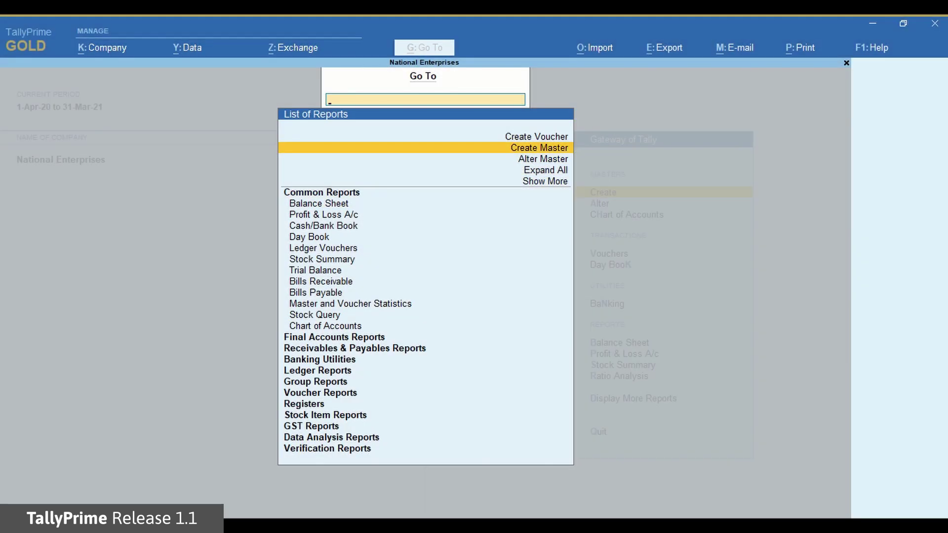
key(Return)
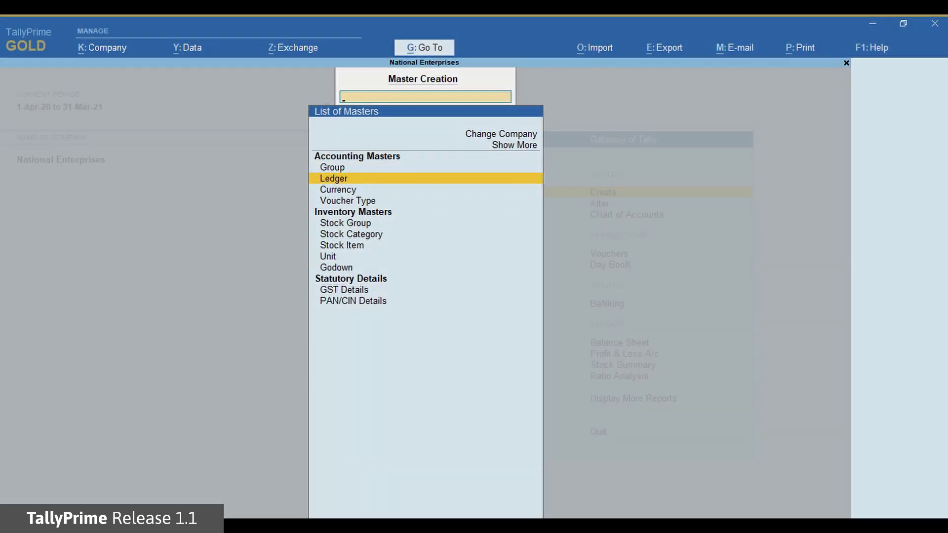
key(Return)
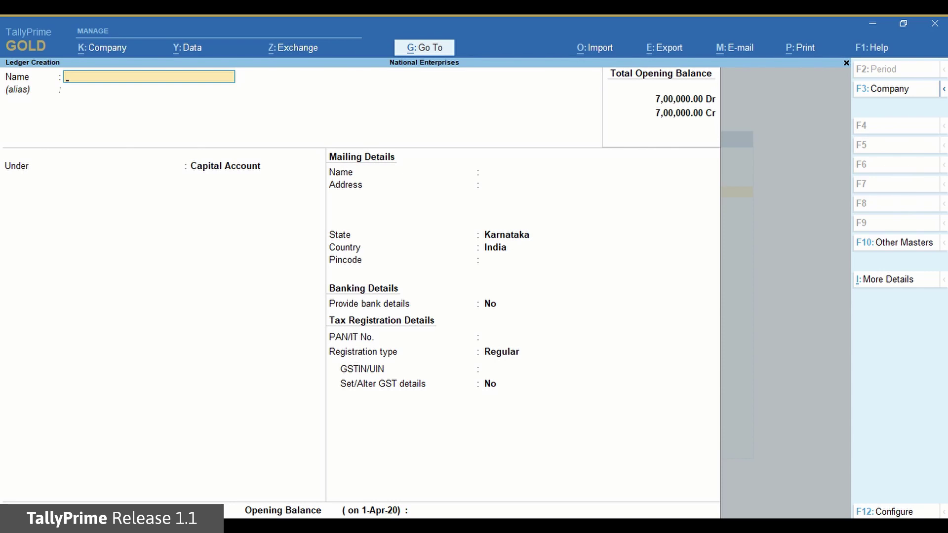
text(ICICI Bank)
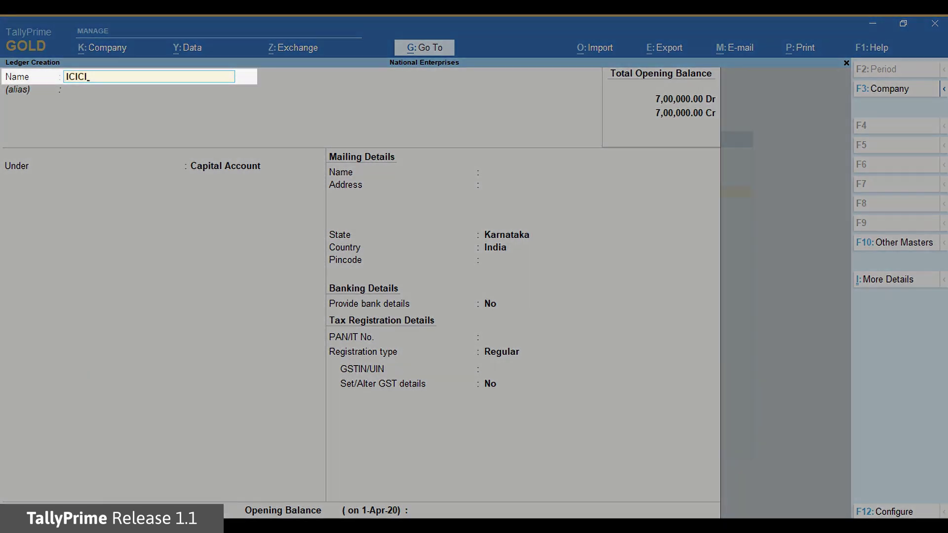
key(Return)
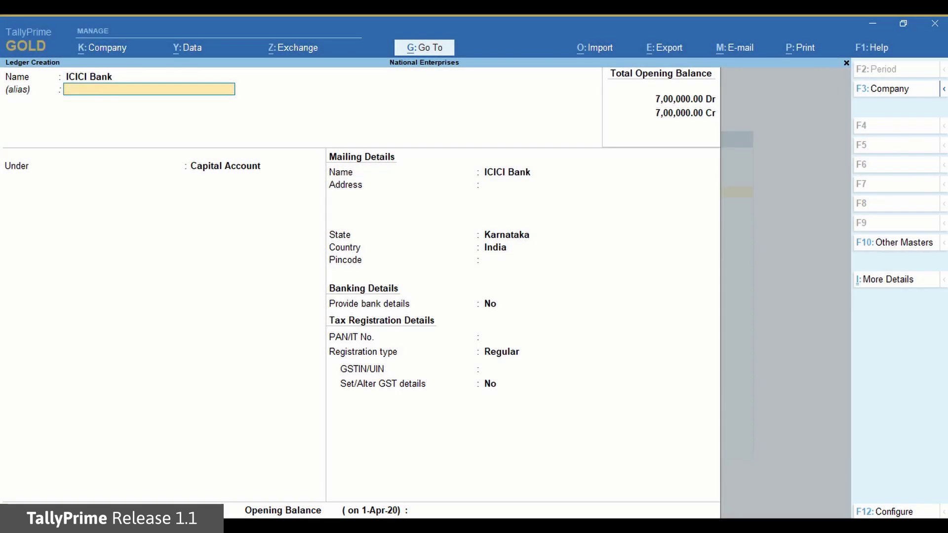
key(Return)
text(Bank)
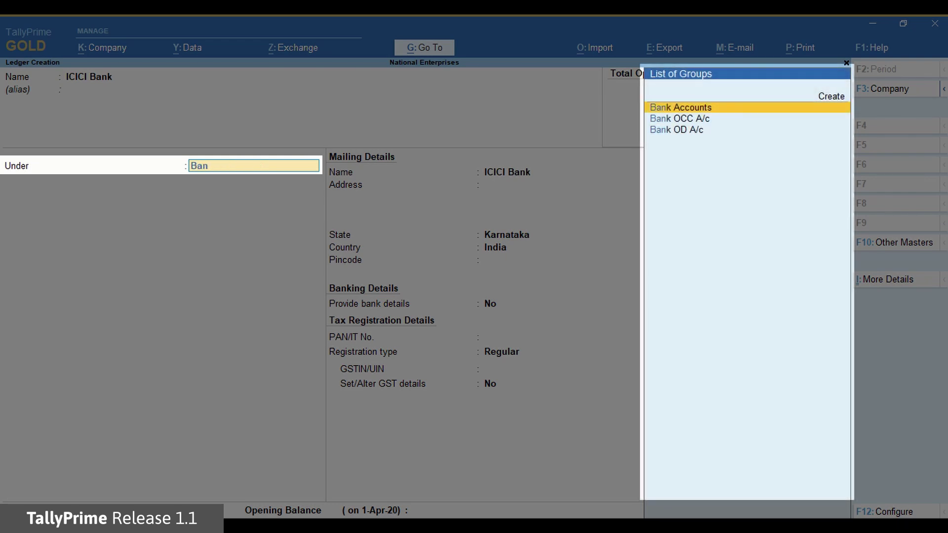
key(Return)
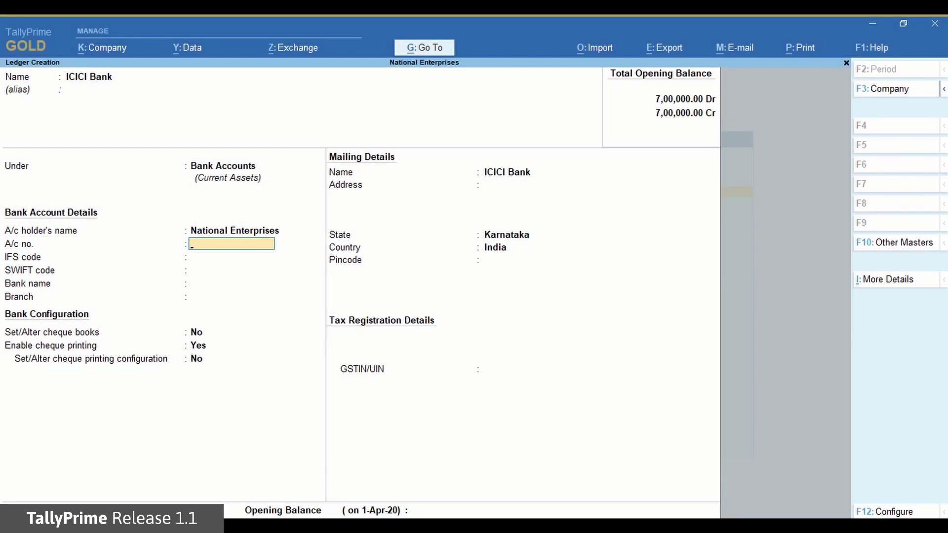
Enter the bank account number, IFS code ICIC0006561, bank ICICI Bank (India) and branch M.G.Road.
text(123401)
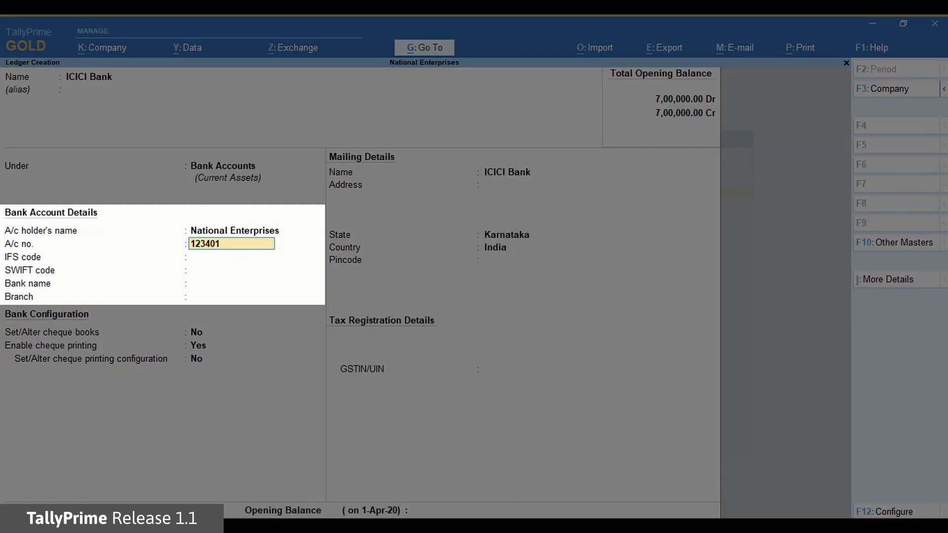
text(123456)
key(Return)
text(ICIC00)
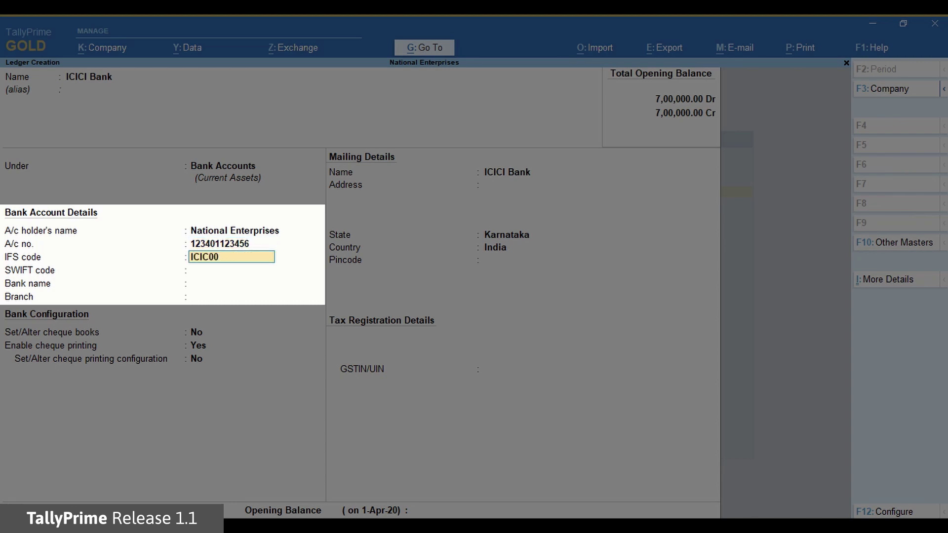
text(06561)
key(Return)
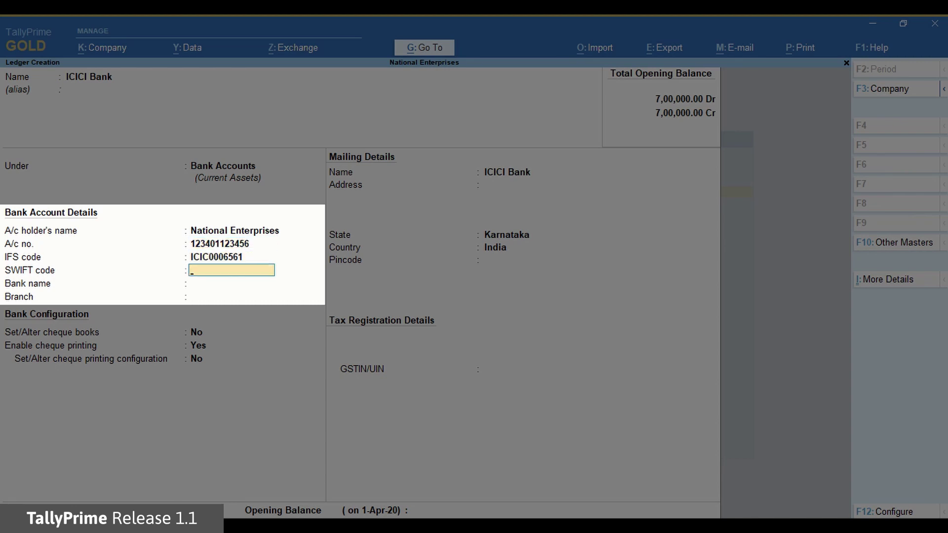
key(Return)
text(Ici)
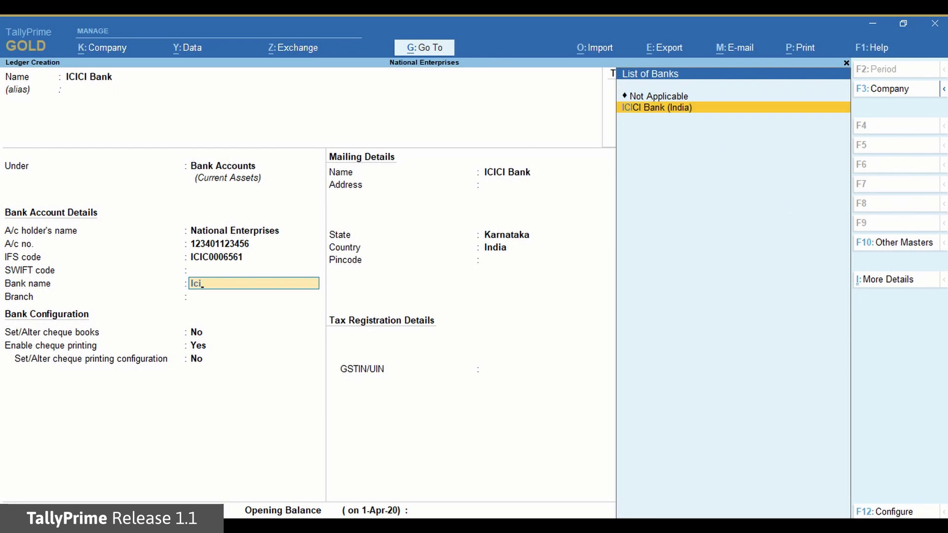
key(Return)
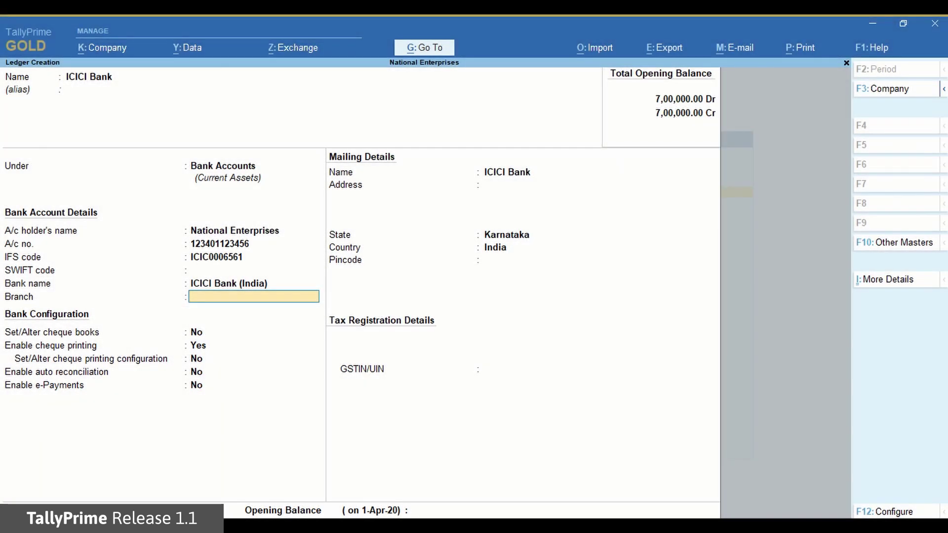
text(M.G.Road)
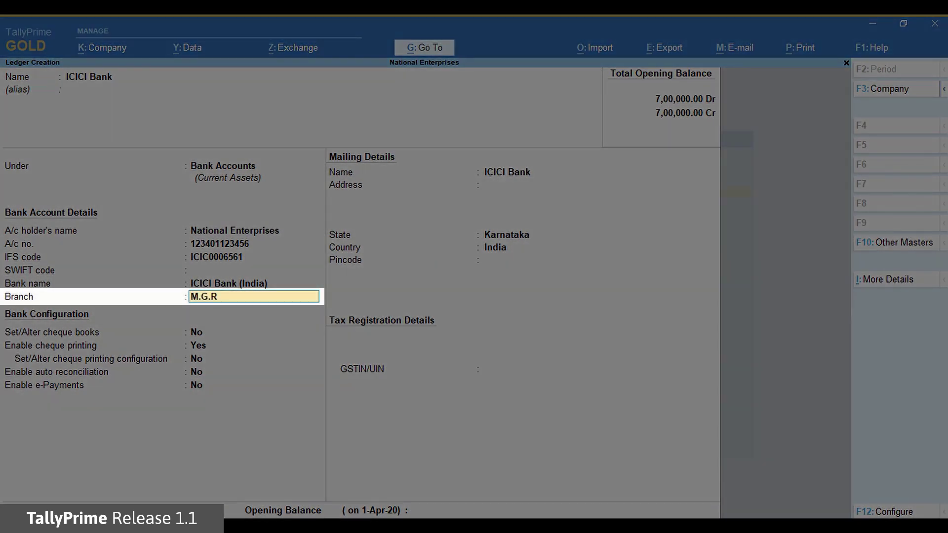
key(Return)
key(Return)
key(Return)
key(Return)
key(Return)
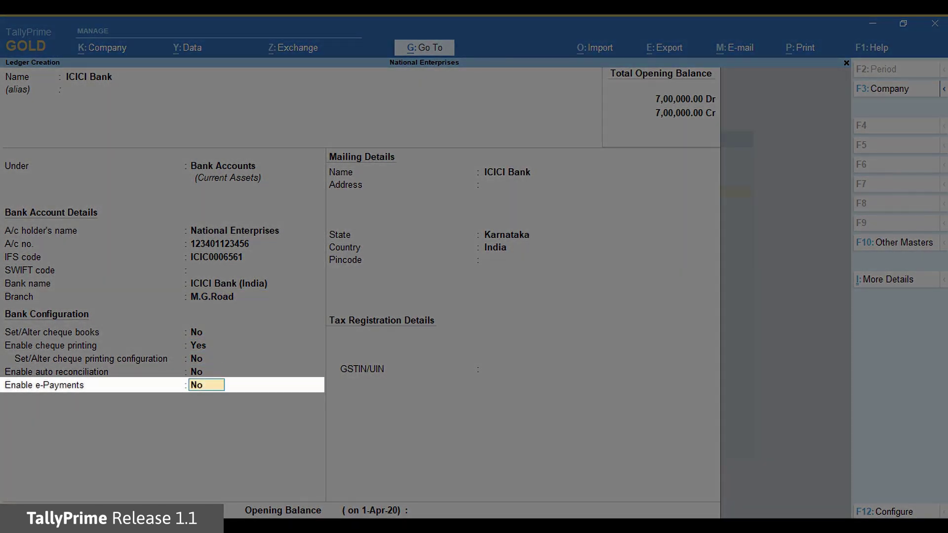
Enable e-Payments, decline viewing bank contacts, and choose to alter the e-Payment configuration.
text(yes)
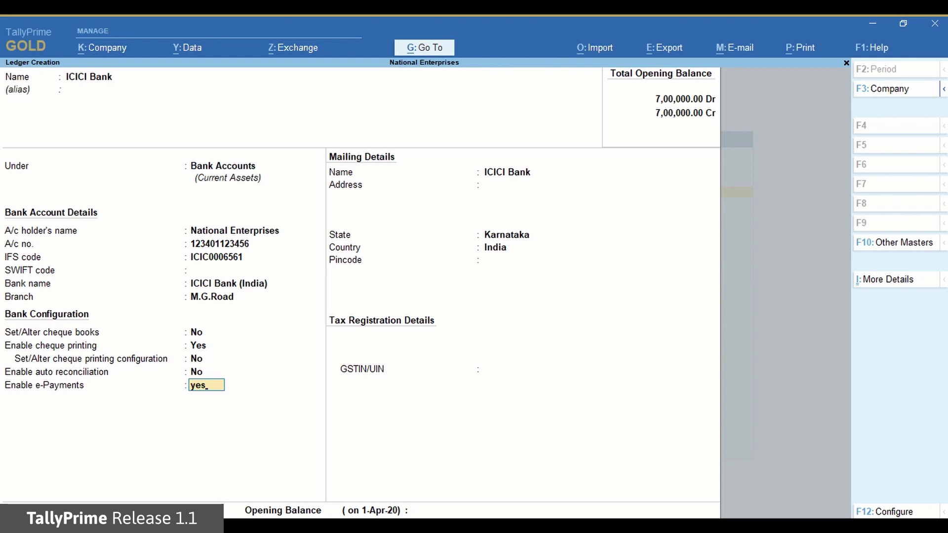
key(Return)
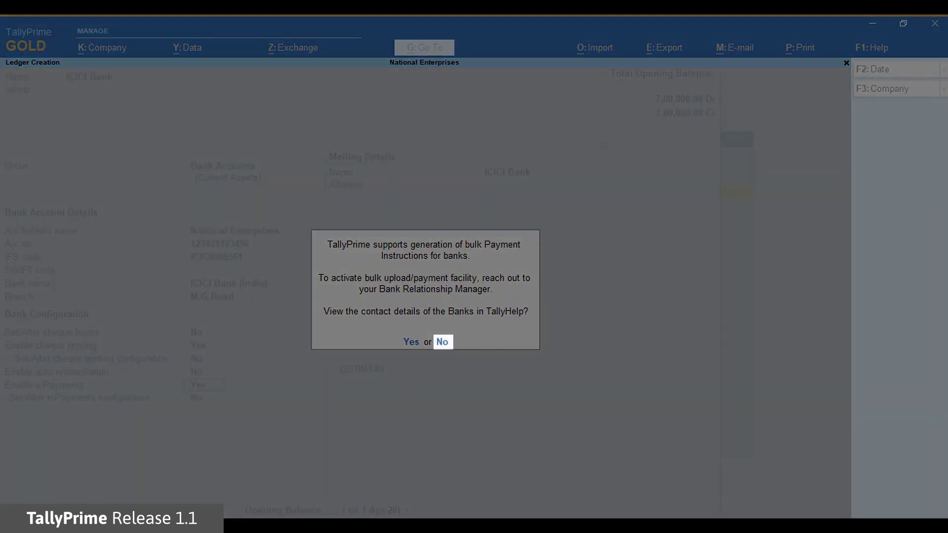
text(n)
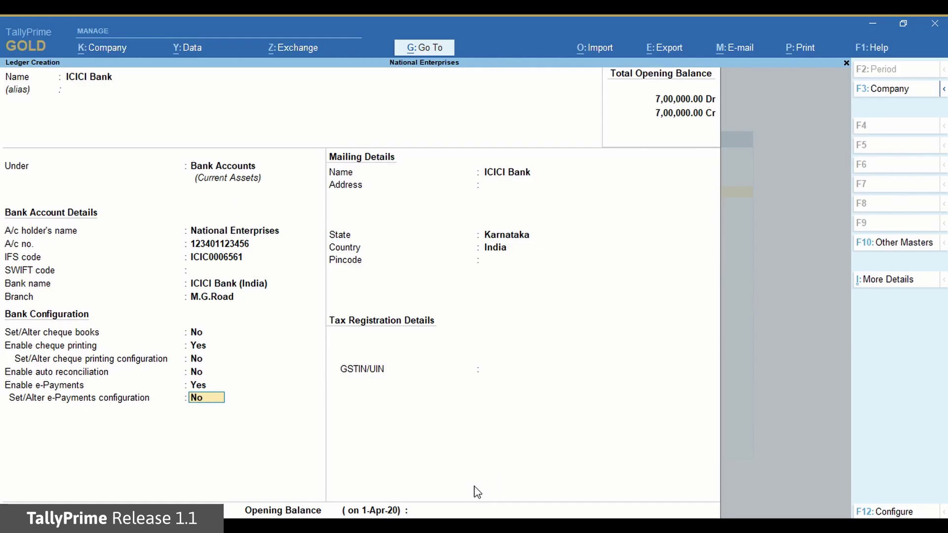
text(yes)
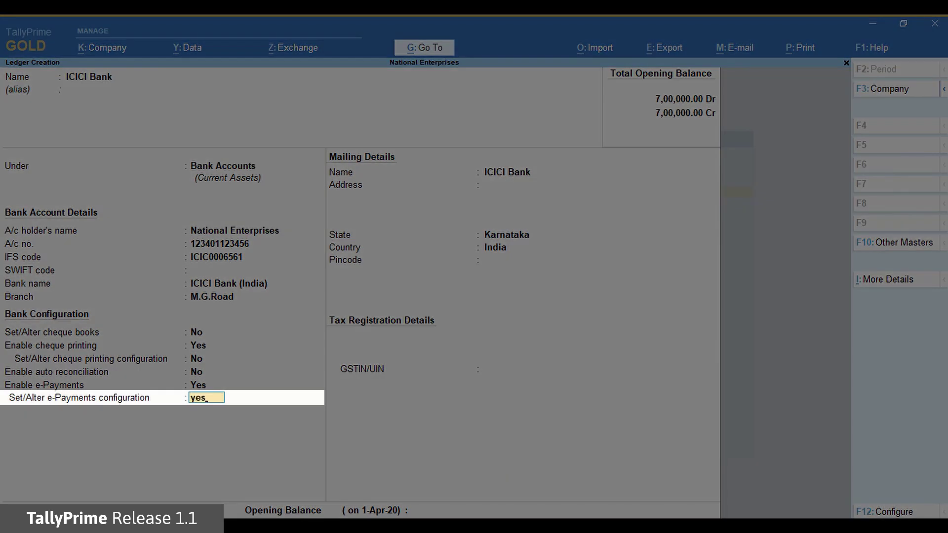
Export payment files encrypted, using the tool folder C:\tally\tallyprime1.1\ICICI_WEH128.
key(Return)
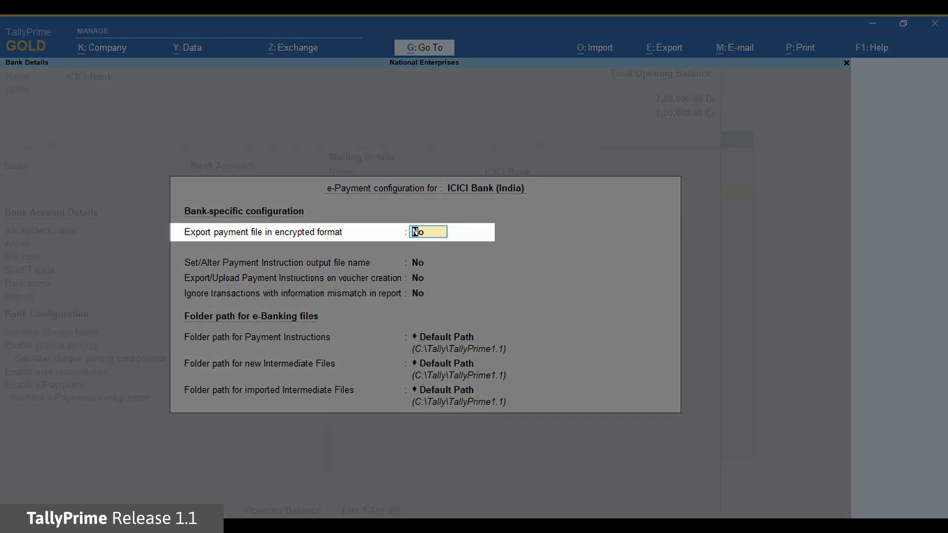
text(y)
key(Return)
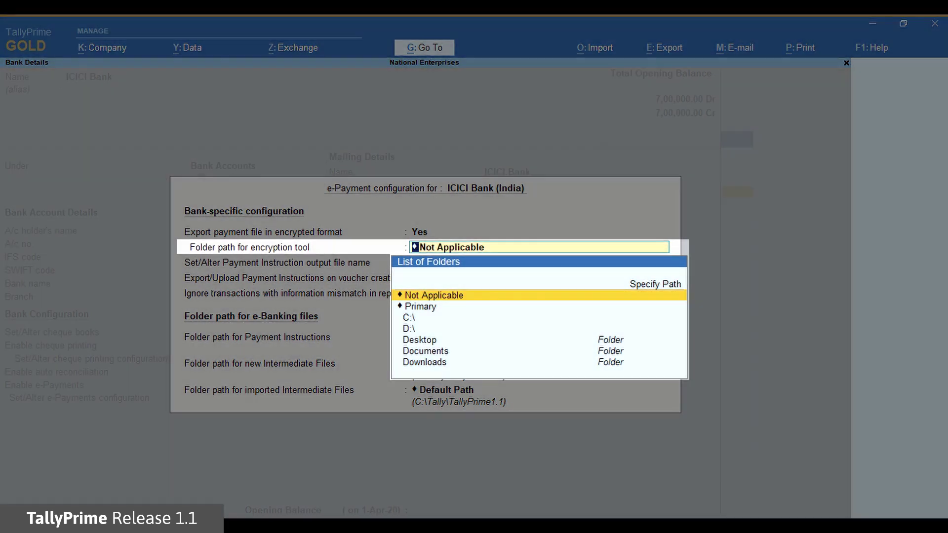
key(Up)
key(Return)
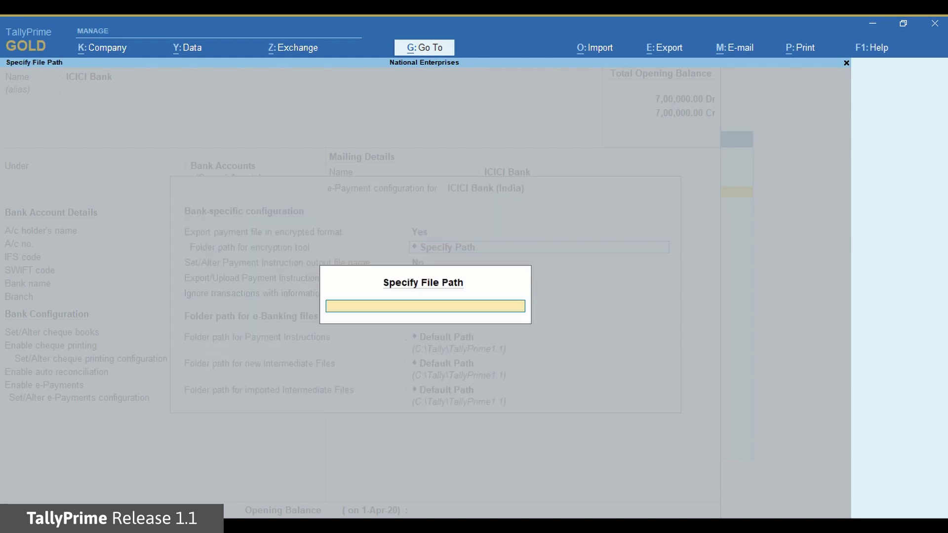
text(C:\tally\tallyprime1.1)
key(Return)
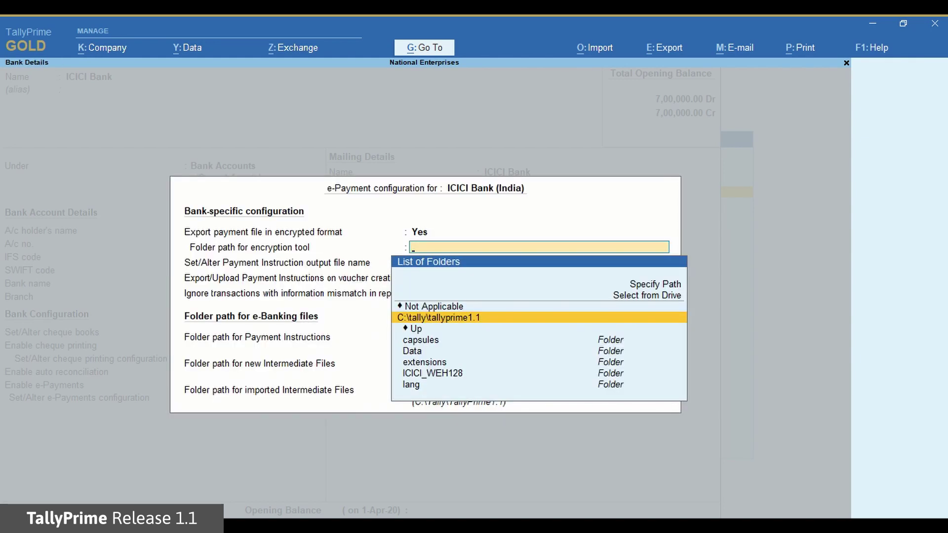
key(Down)
key(Down)
key(Down)
key(Down)
key(Down)
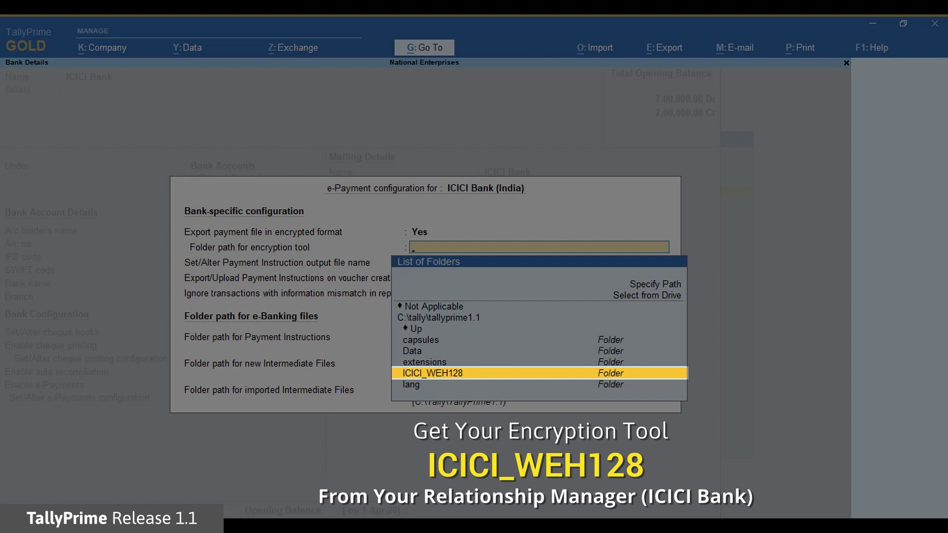
key(Return)
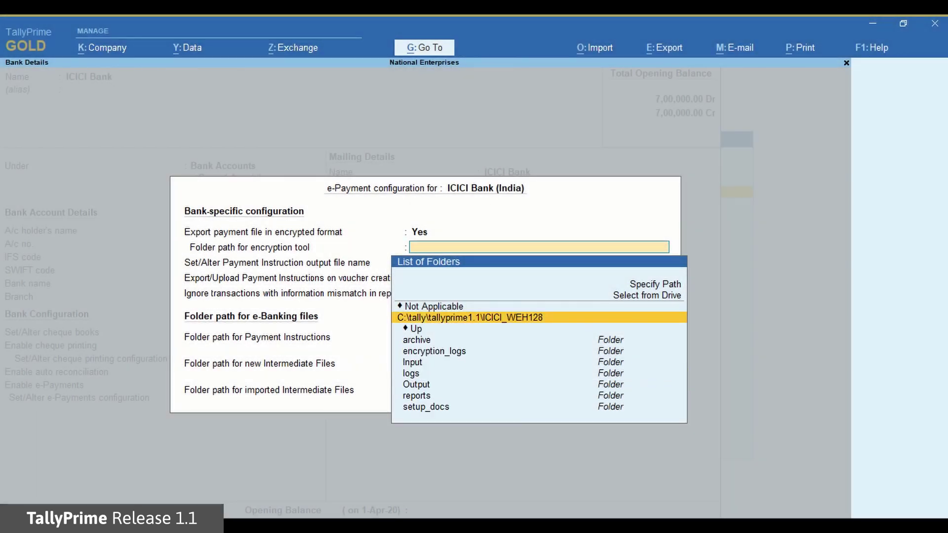
key(Return)
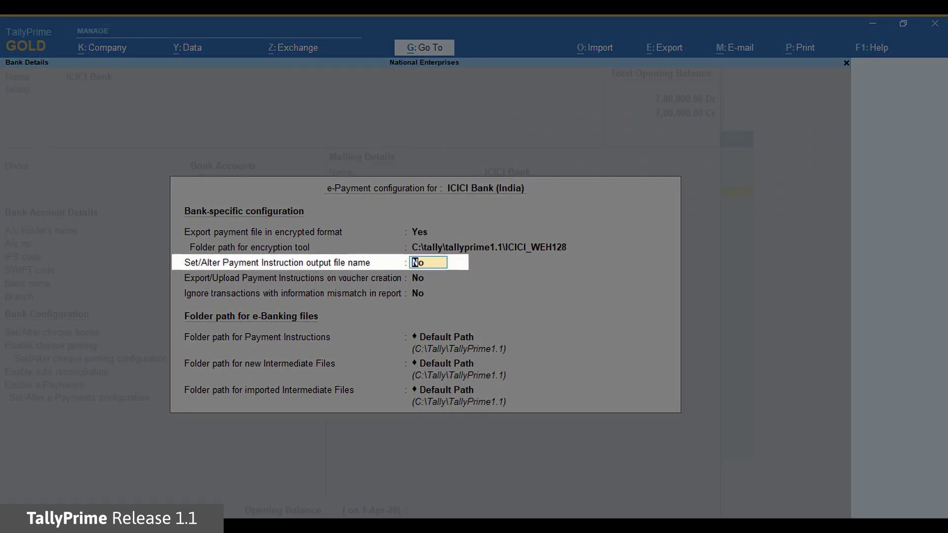
Set output file codes SAL / 001 for salary and VEN / 002 for other payments.
text(y)
key(Return)
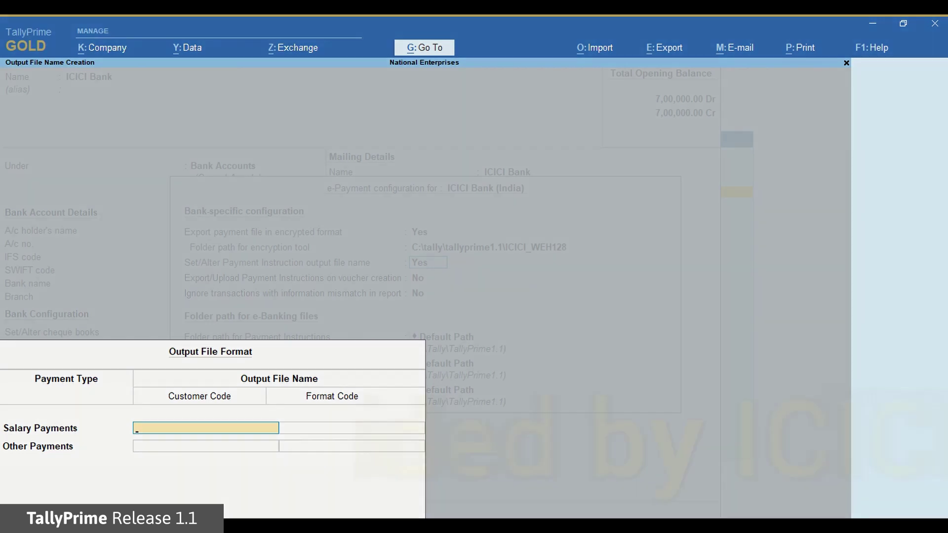
text(SAL)
key(Return)
text(001)
key(Return)
text(VEN)
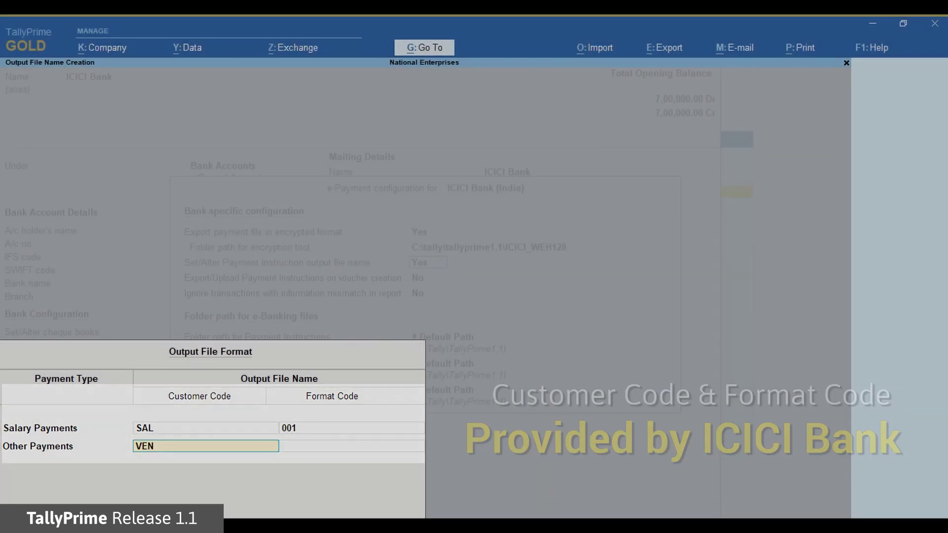
key(Return)
text(002)
key(Return)
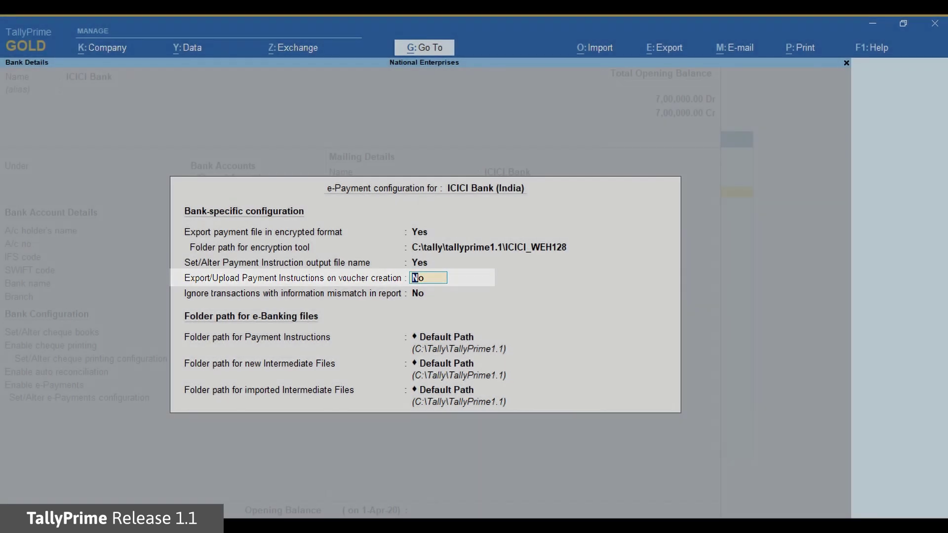
Keep export on voucher creation off, mismatches included, and default folders for payment and intermediate files.
key(Return)
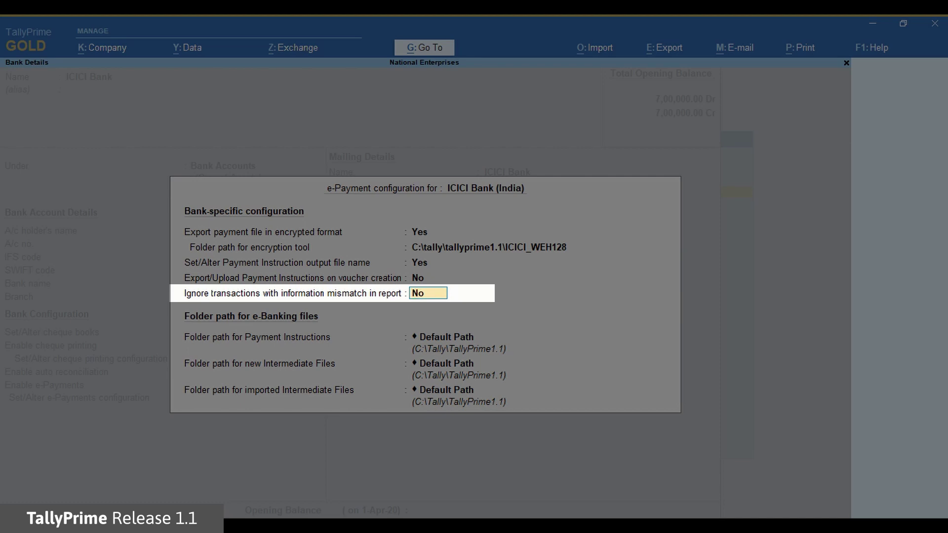
key(Return)
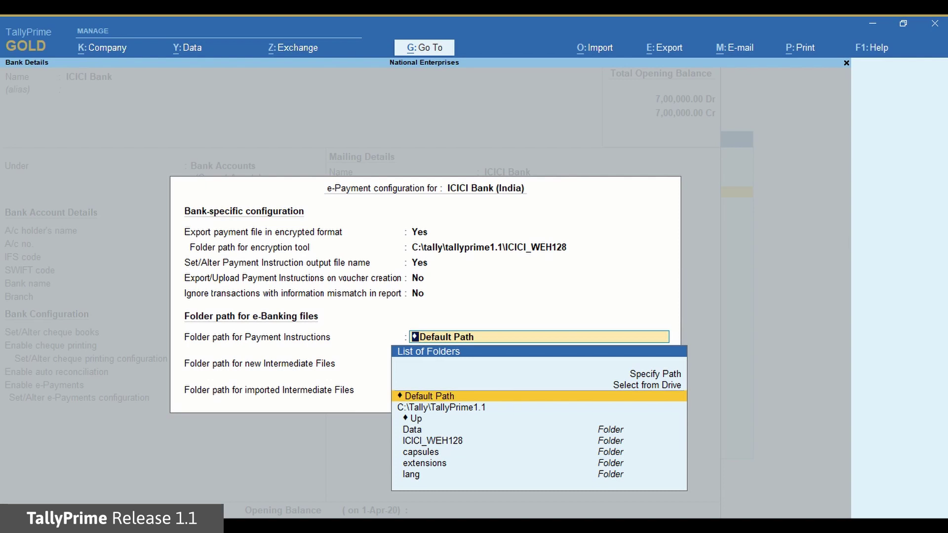
key(Return)
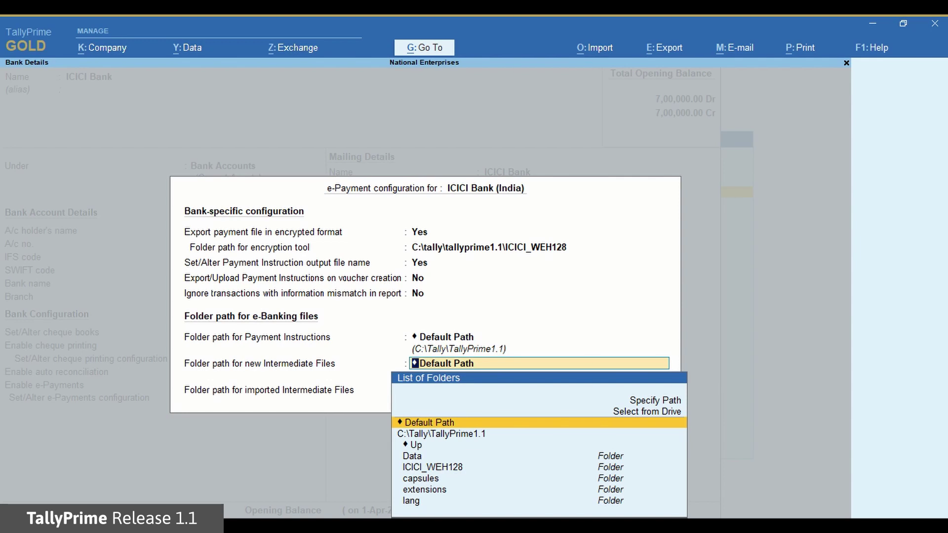
key(Return)
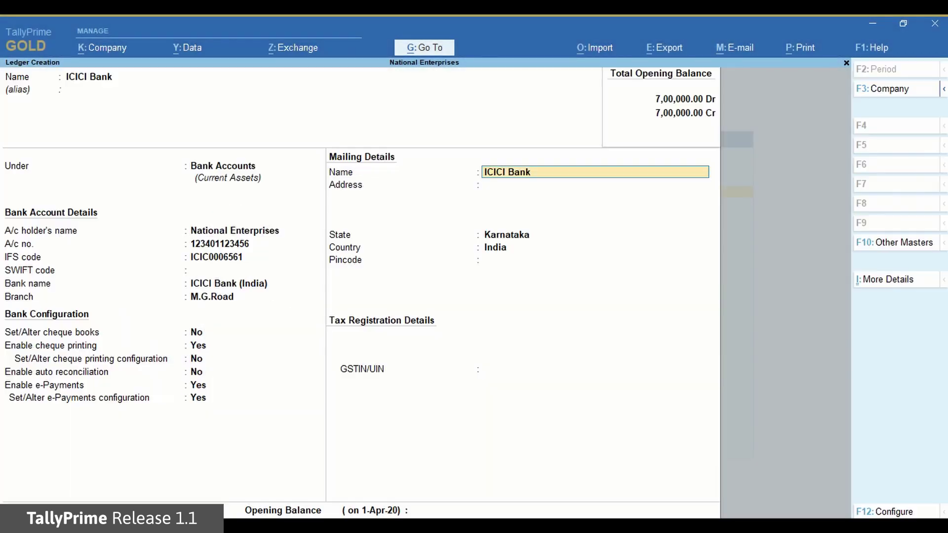
Enter the bank's street address in Bangalore, pincode 560025, and its GSTIN.
text(1, Commissariat Road,)
key(Return)
text(Bangalore)
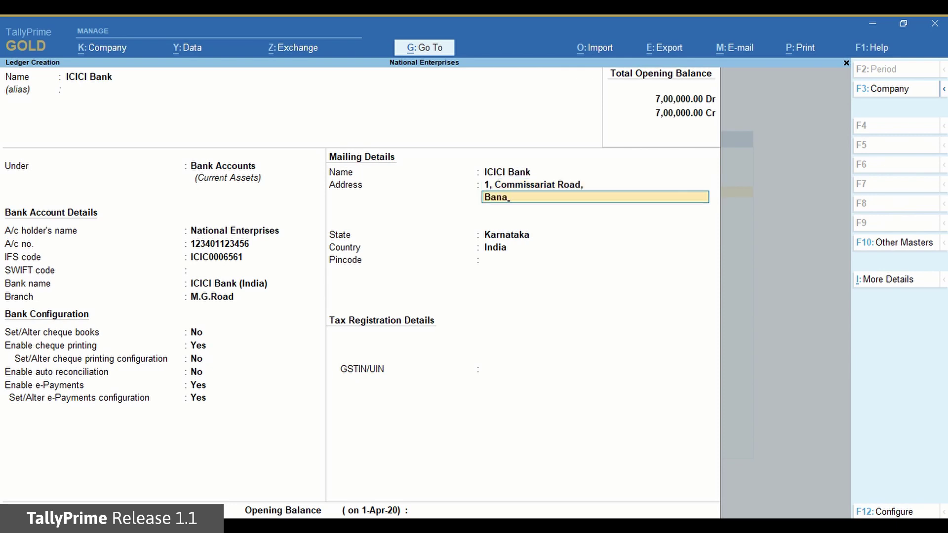
key(Return)
key(Return)
key(Return)
key(Return)
text(560025)
key(Return)
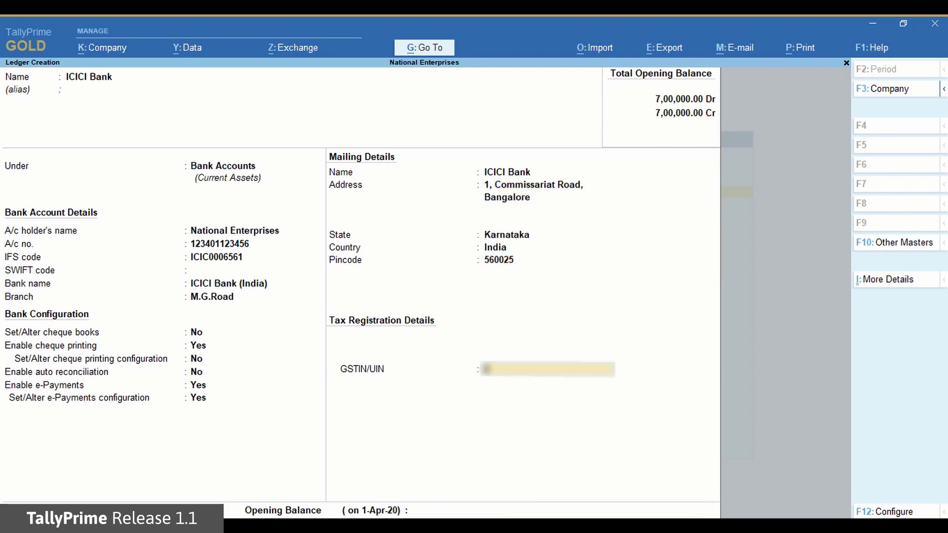
text(29AAACN1234F1Z5)
key(Return)
key(Return)
key(Return)
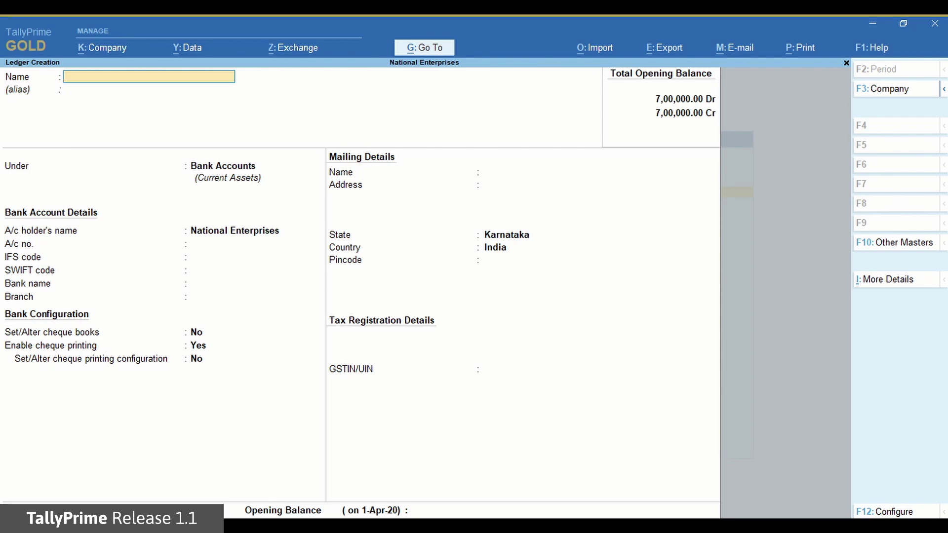
Name the new ledger Hindustan Suppliers and place it under Sundry Creditors.
text(Hindustan)
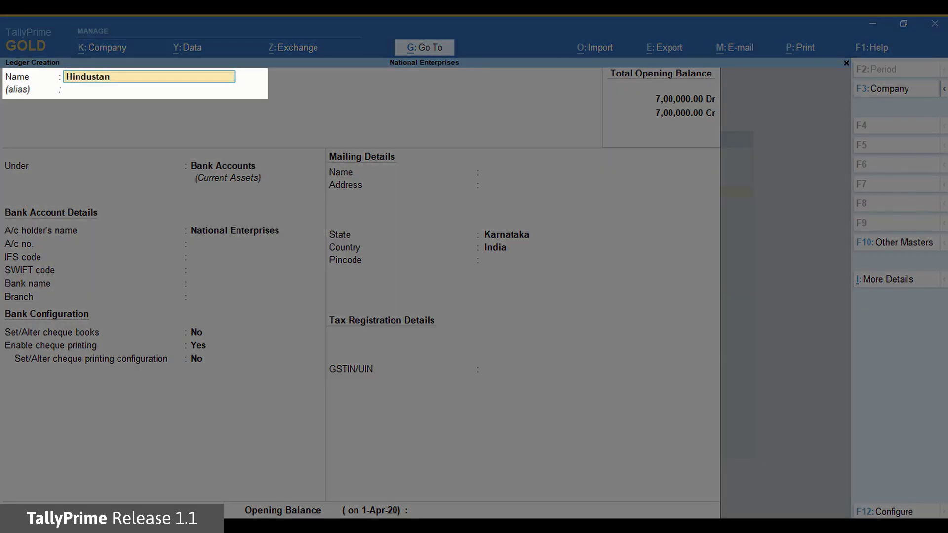
text( Suppliers)
key(Return)
key(Return)
text(Su)
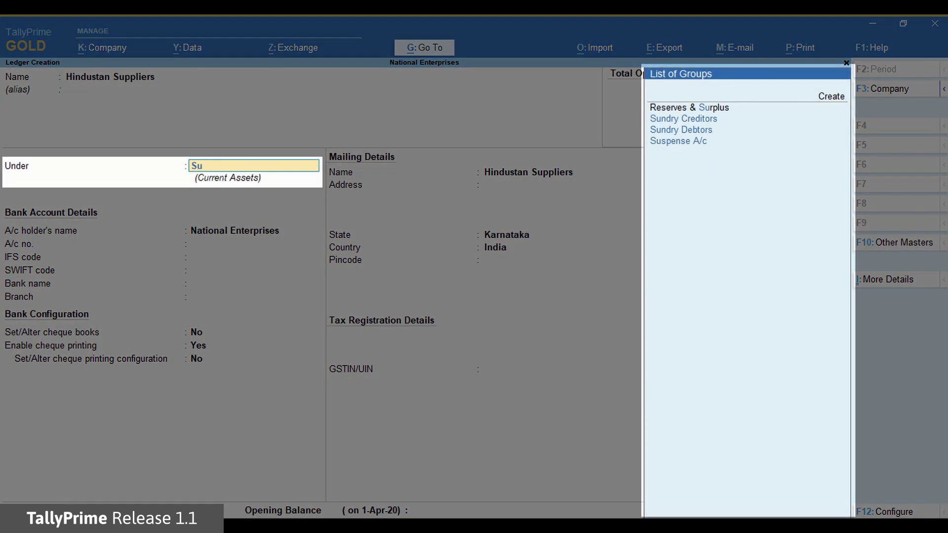
key(Down)
key(Return)
key(Return)
key(Return)
key(Return)
Enter the supplier's three-line Bangalore address, pincode 560025, and turn on bank details.
text(No. 1245, 5th Floor,)
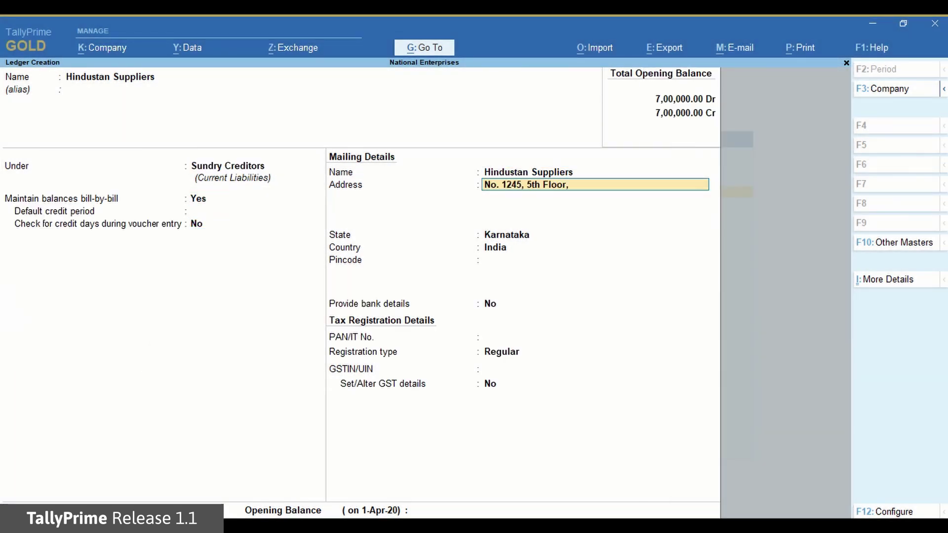
key(Return)
text(New Brigade Towers,)
key(Return)
text(Bangalore)
key(Return)
key(Return)
key(Return)
key(Return)
text(560025)
key(Return)
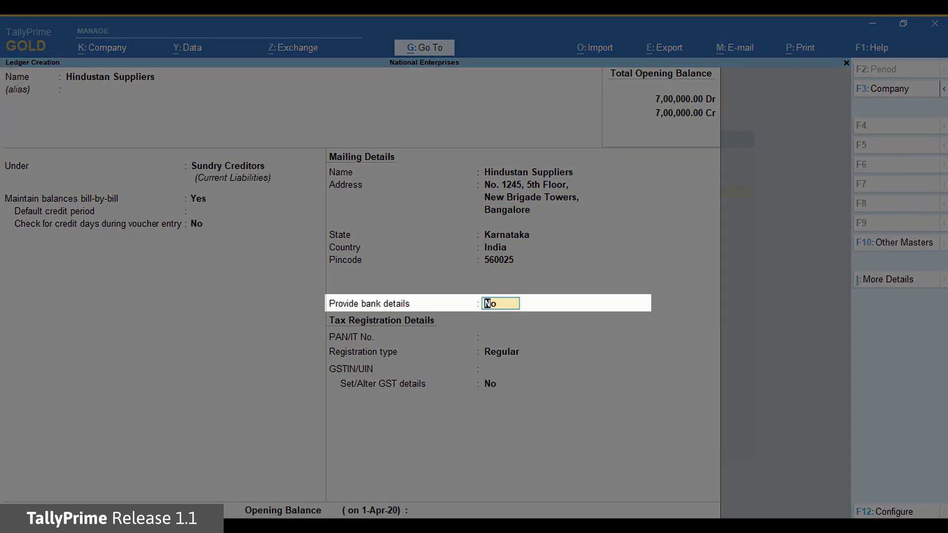
text(yes)
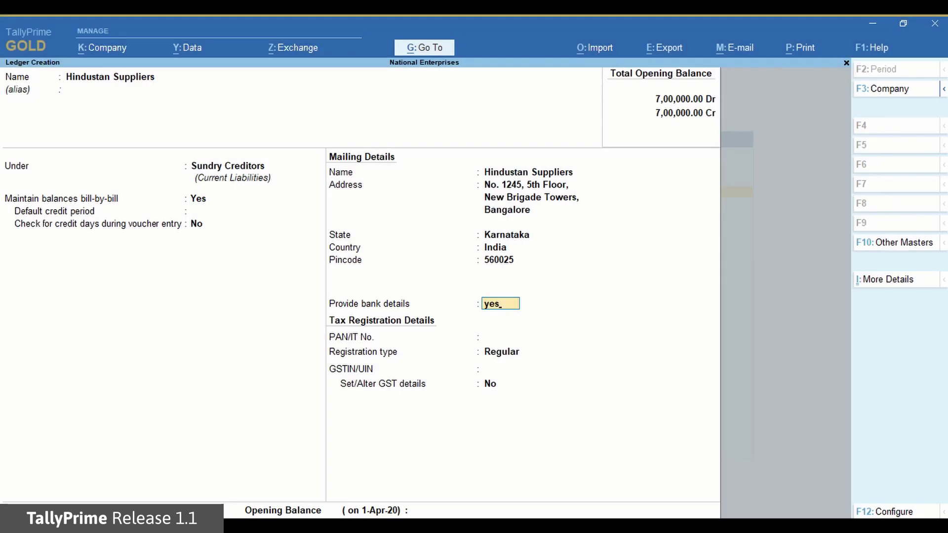
key(Return)
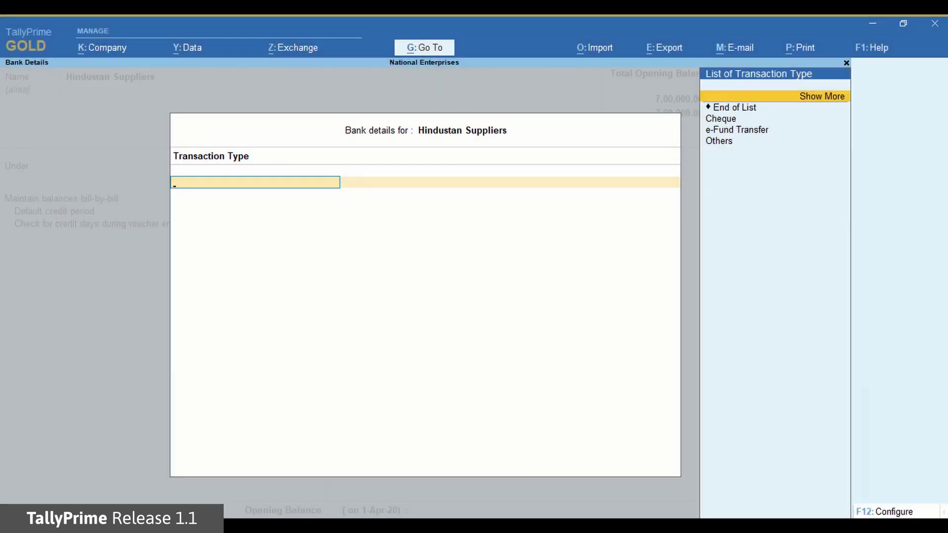
Set e-Fund Transfer with the supplier's account number, IFS code SBIN0001234, HDFC Bank (India), and save.
key(Down)
key(Down)
key(Down)
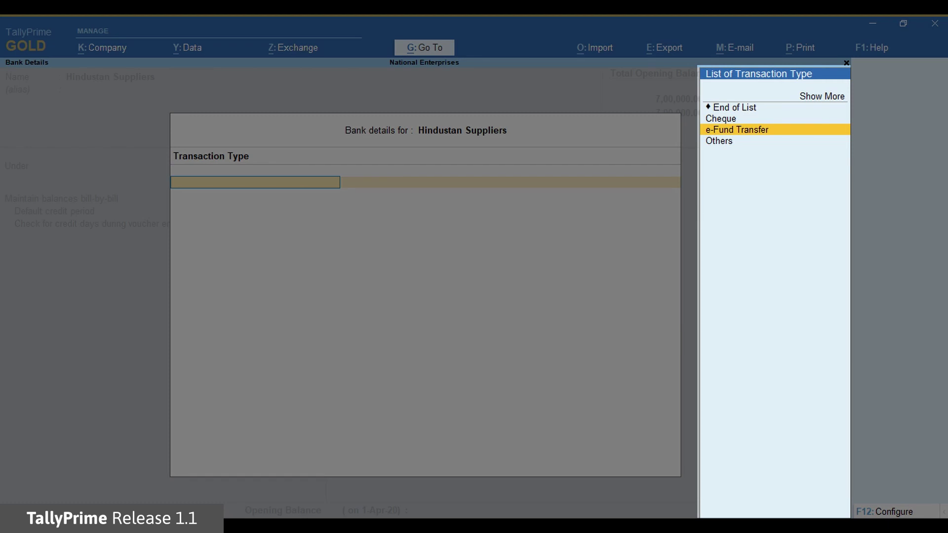
key(Return)
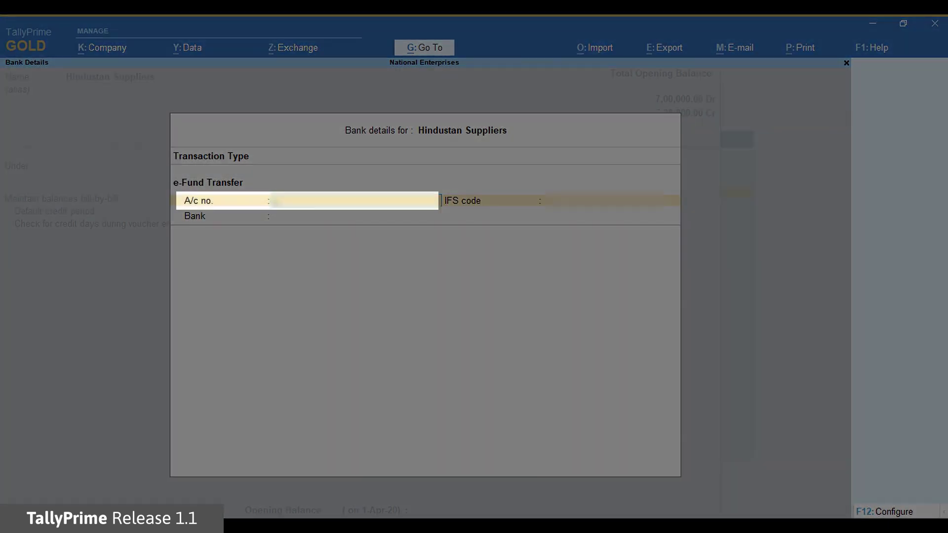
text(1234567)
key(Return)
text(8901234)
key(Return)
text(SBIN0001234)
key(Return)
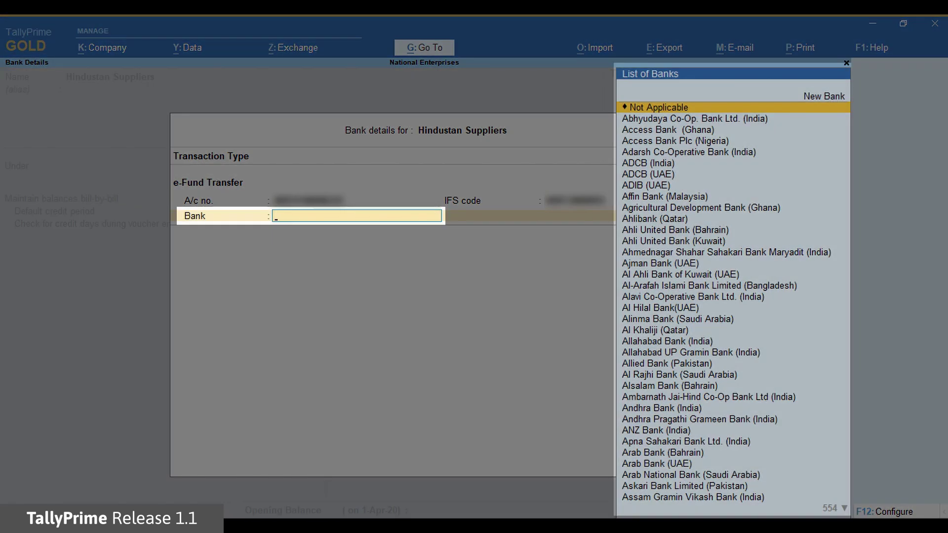
text(Hdfc)
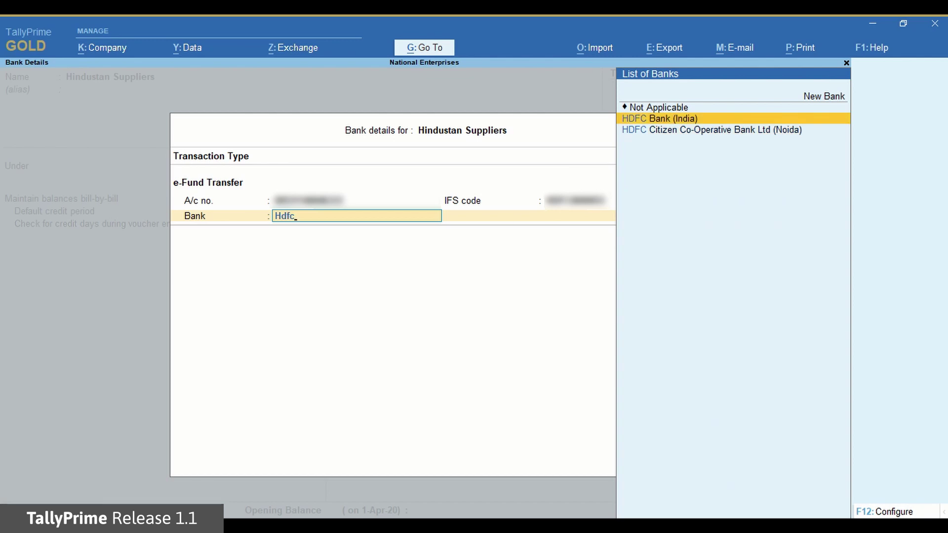
key(Return)
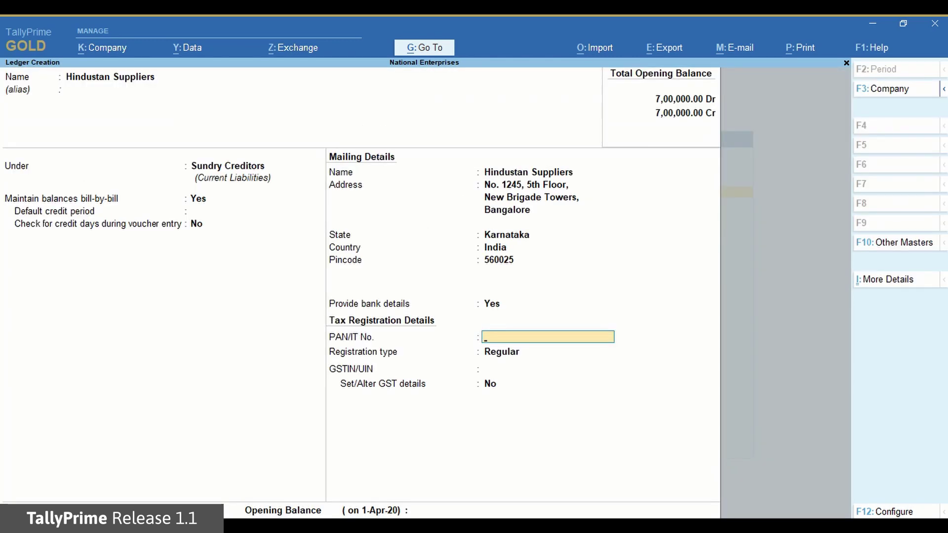
key(ctrl+a)
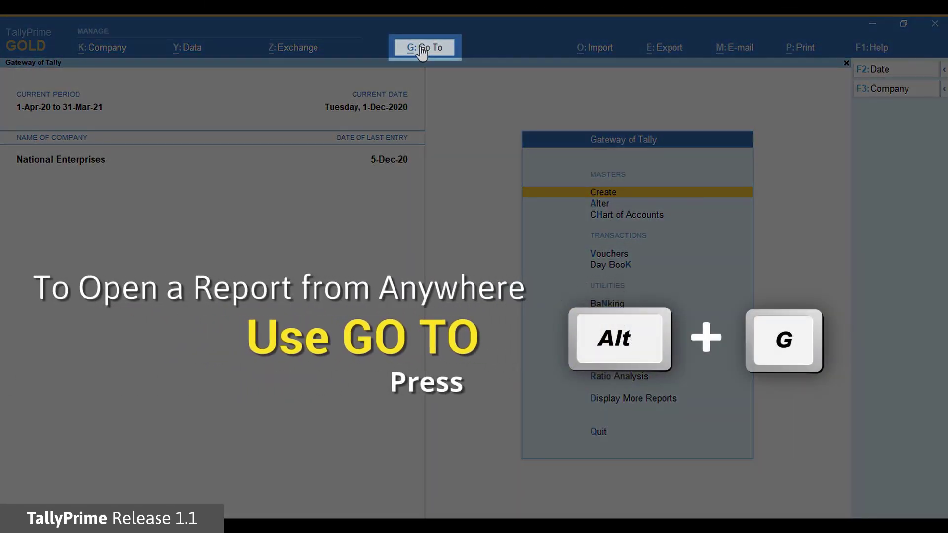
Open a Payment voucher with ICICI Bank as the account and Hindustan Suppliers as the party.
click(422, 48)
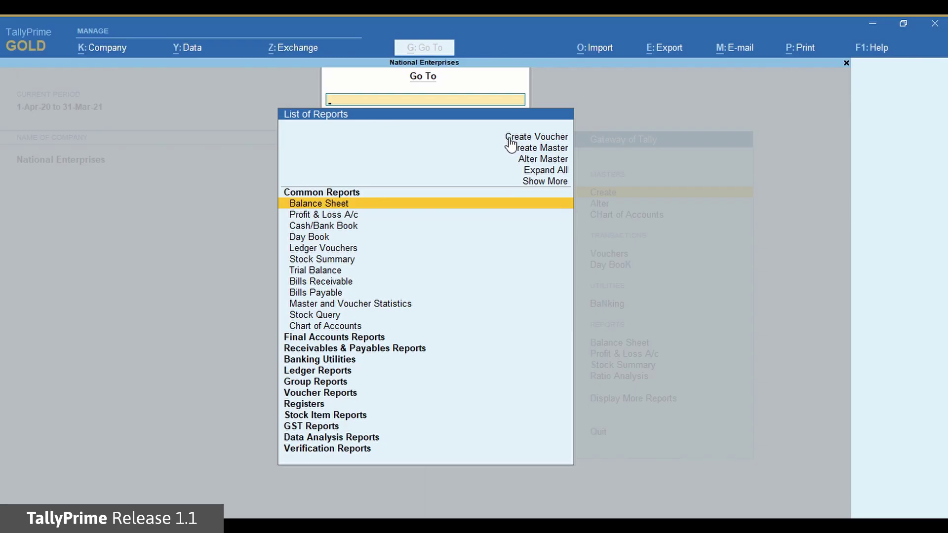
click(508, 140)
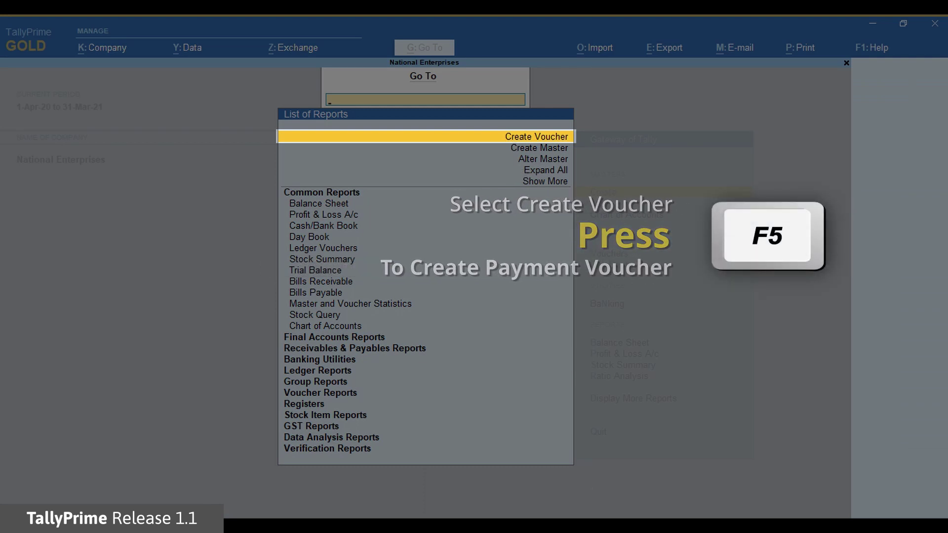
key(Return)
key(F5)
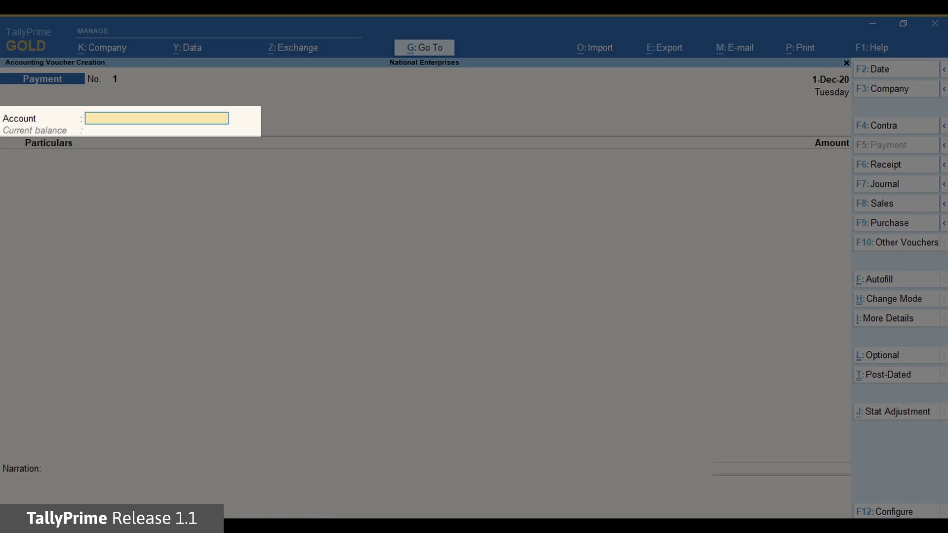
text(Ic)
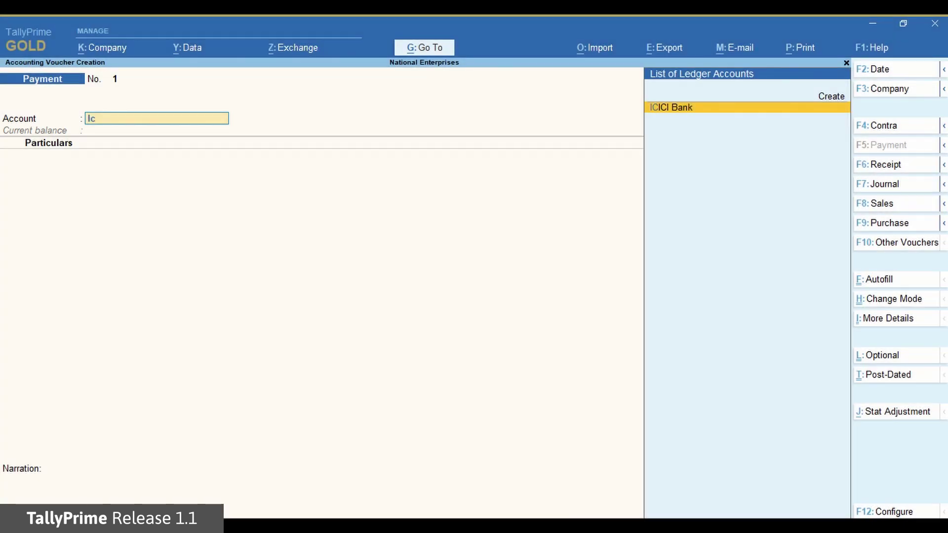
key(Return)
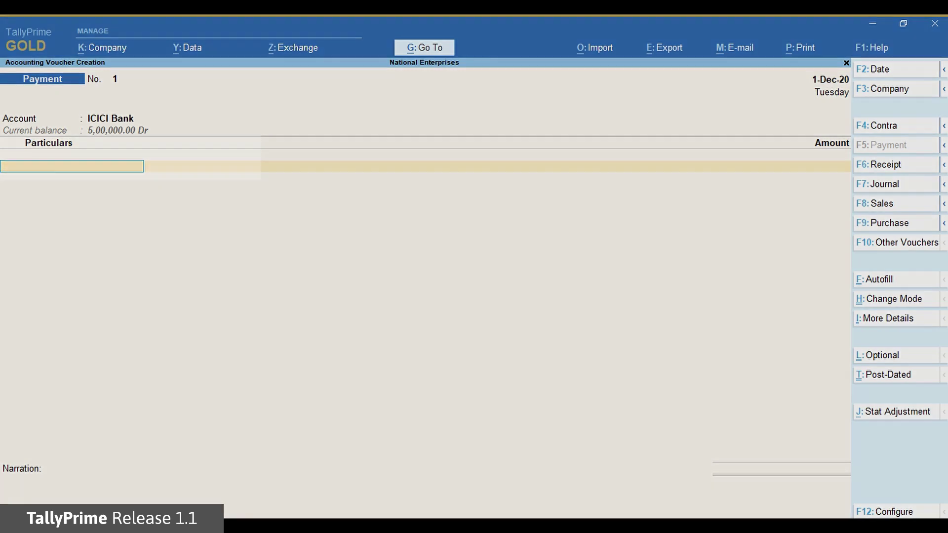
text(Hi)
key(Return)
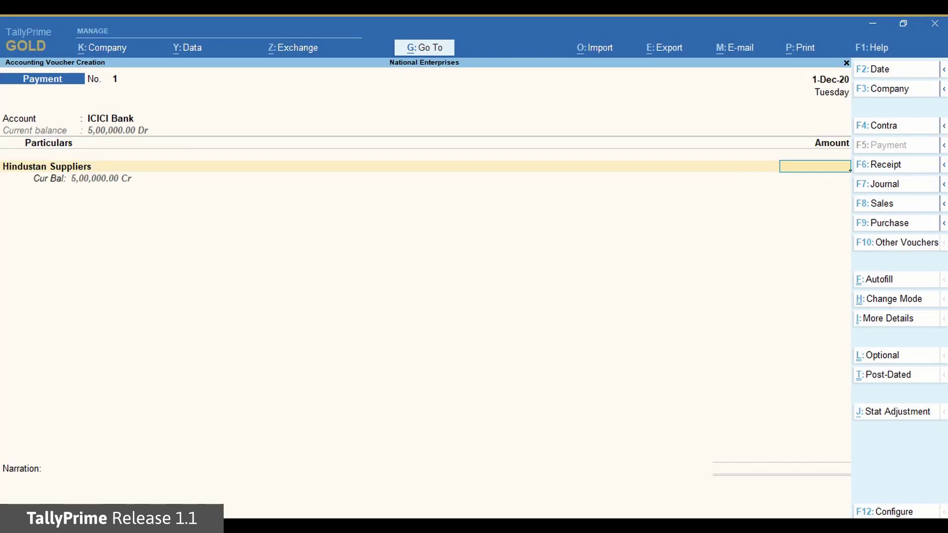
Enter the 12,500 amount and settle it against existing bill HS/212312/19-20.
text(12)
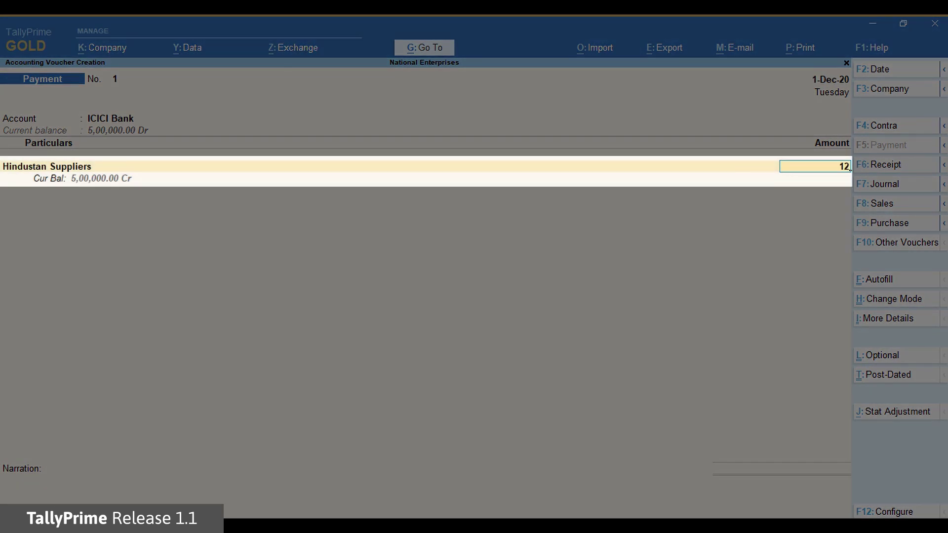
text(500)
key(Return)
key(Return)
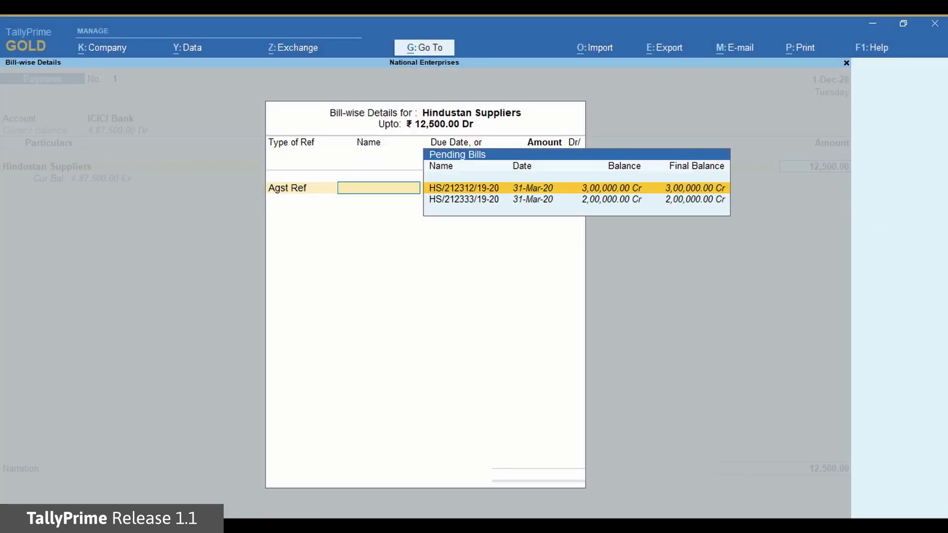
key(Return)
key(Return)
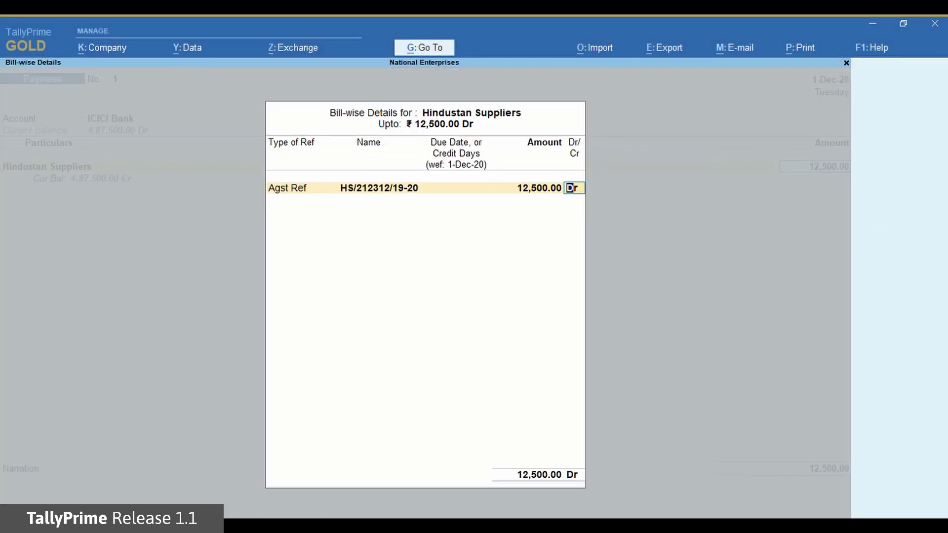
key(Return)
key(Return)
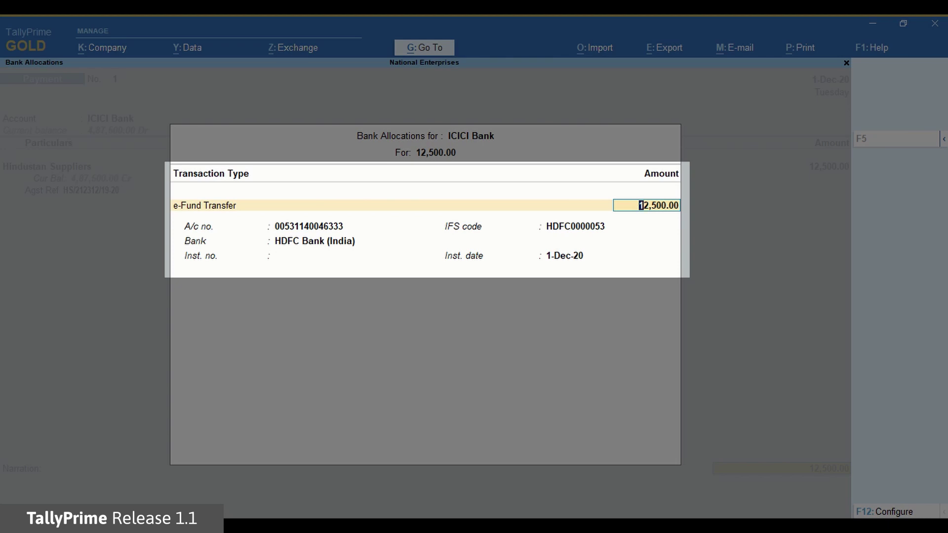
Accept the e-Fund Transfer bank allocation and add the narration 'Being paid as partial payment towards purchase of steel'.
key(Return)
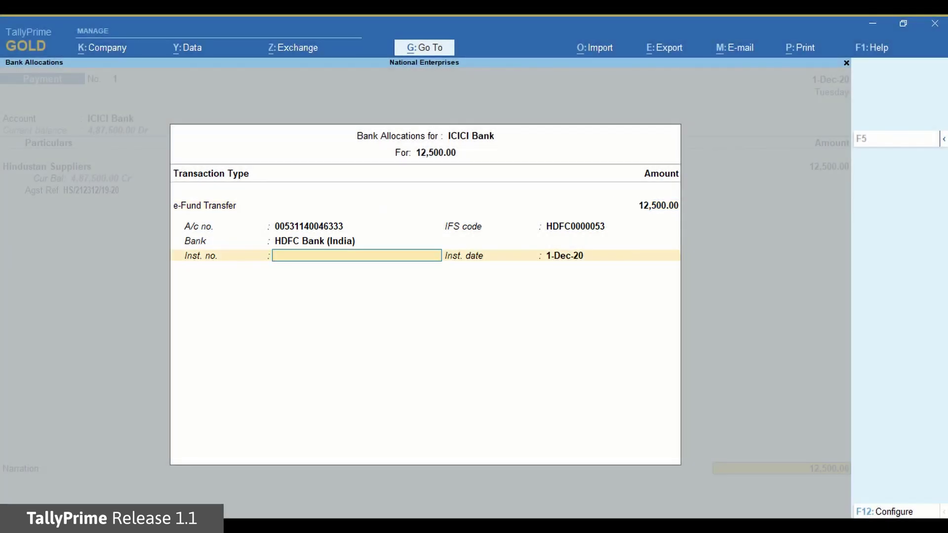
key(Return)
key(Return)
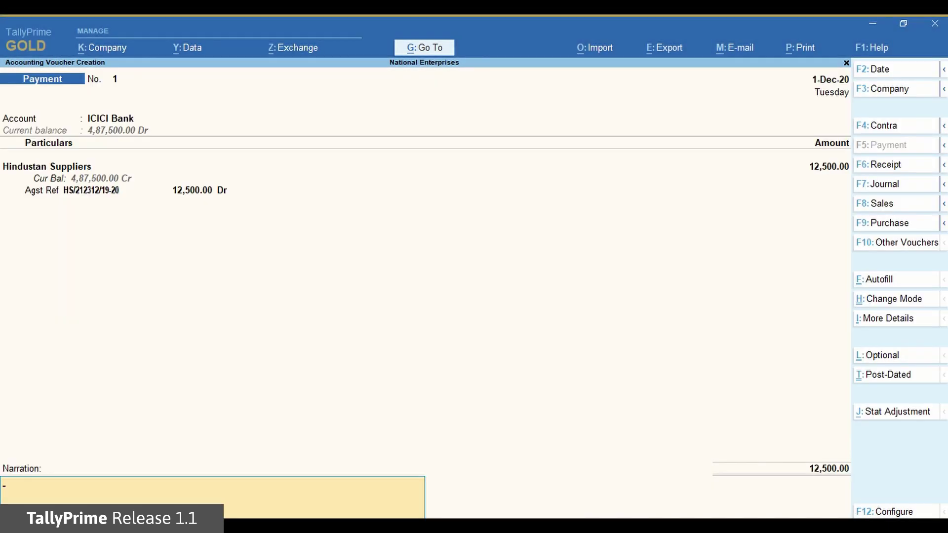
text(Being paid as partial payment towards purchase of steel)
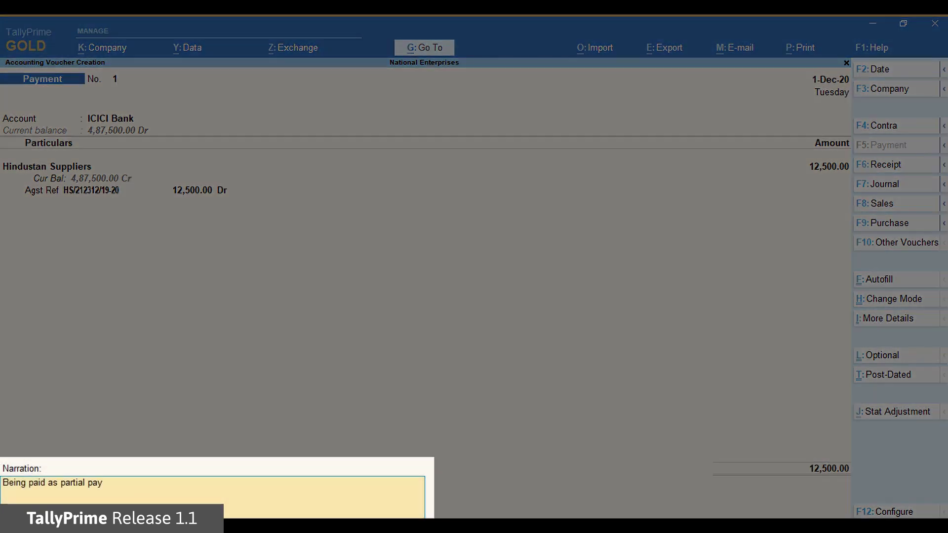
key(Return)
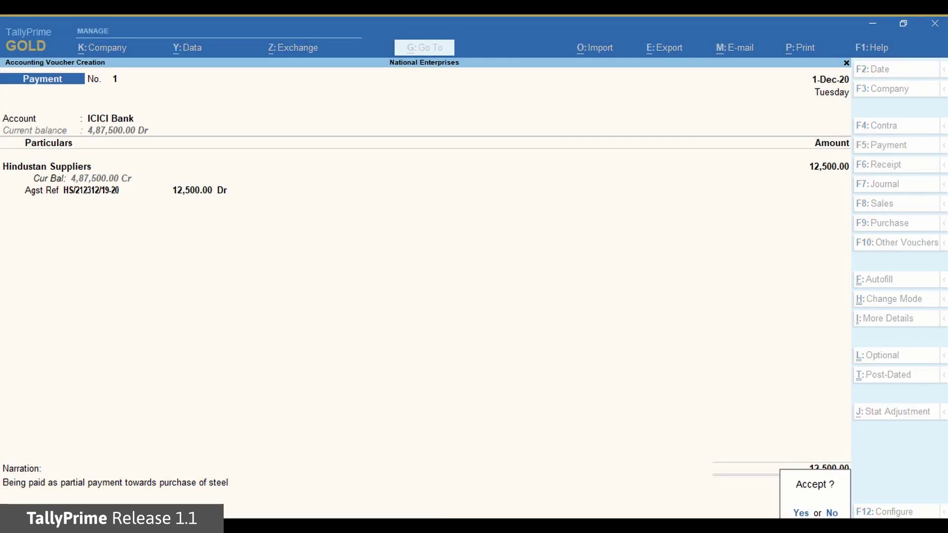
Save the payment voucher and view the five ICICI e-Payments ready for sending to bank.
key(Return)
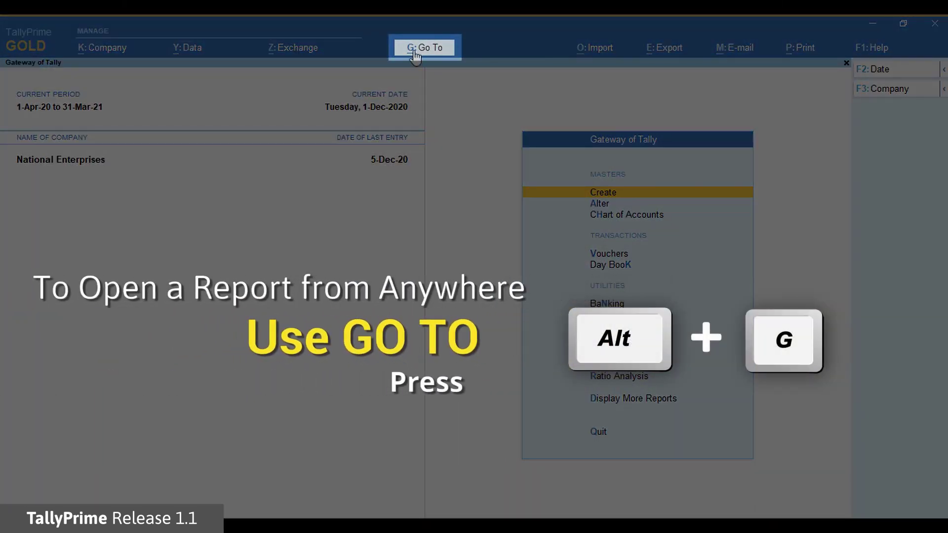
click(421, 47)
text(Epa)
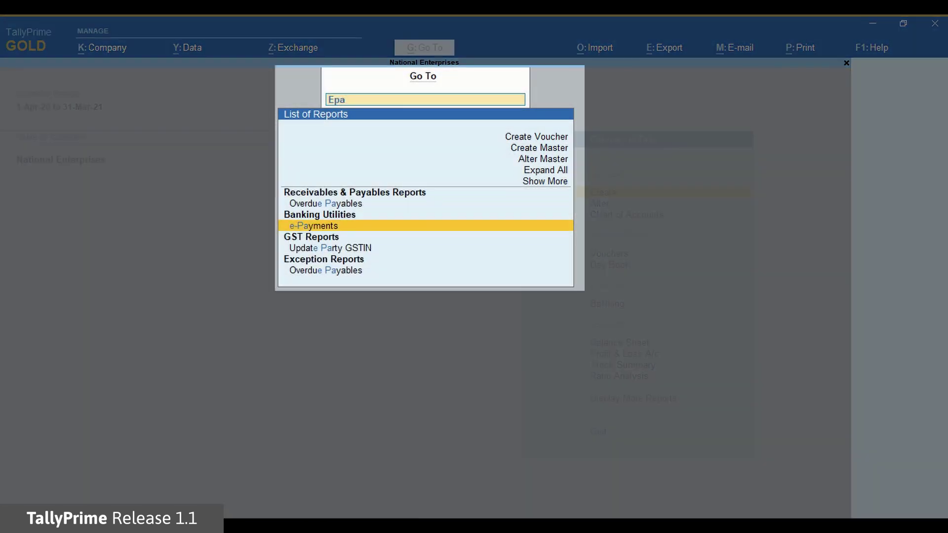
key(Return)
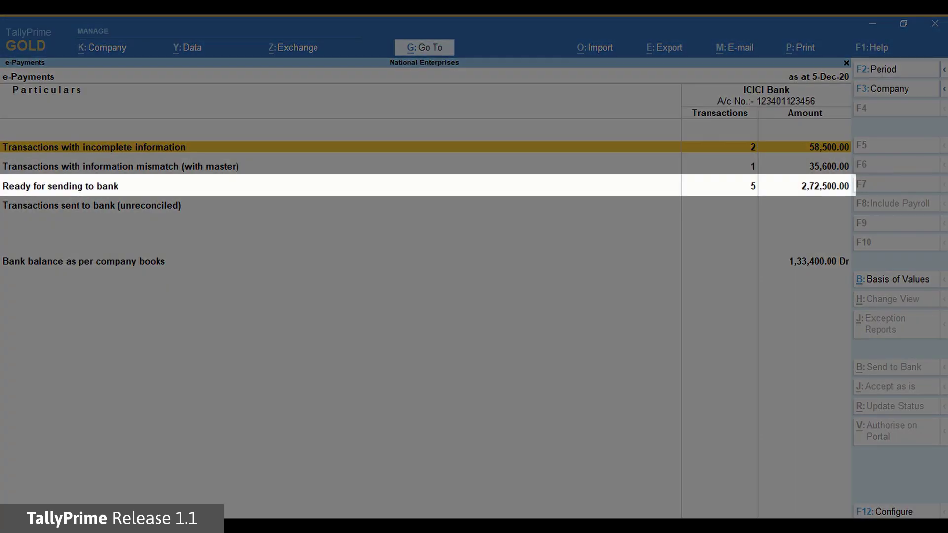
key(Down)
key(Down)
key(Return)
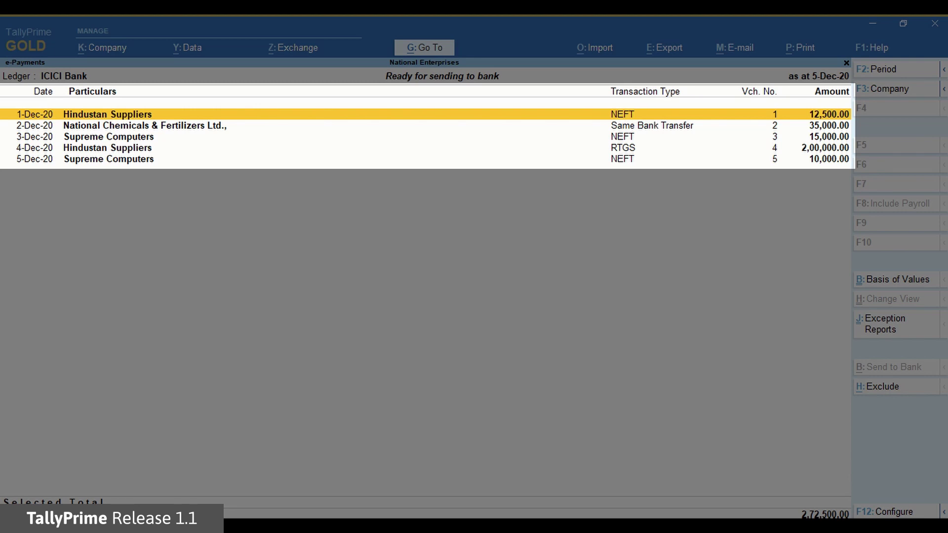
Export the 1-Dec 12,500 Hindustan Suppliers payment as payment instruction file VEN_002_ICIC456_1225042517.enc.
key(space)
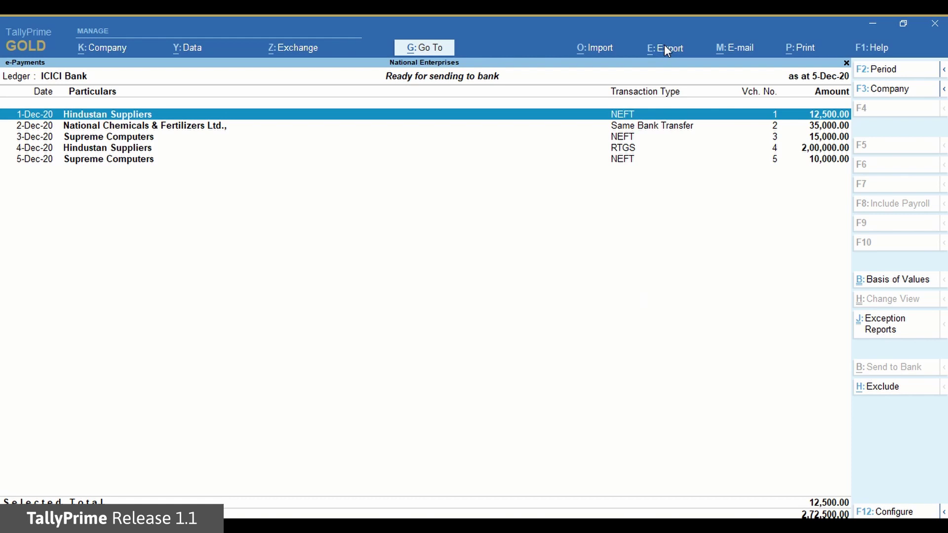
click(666, 49)
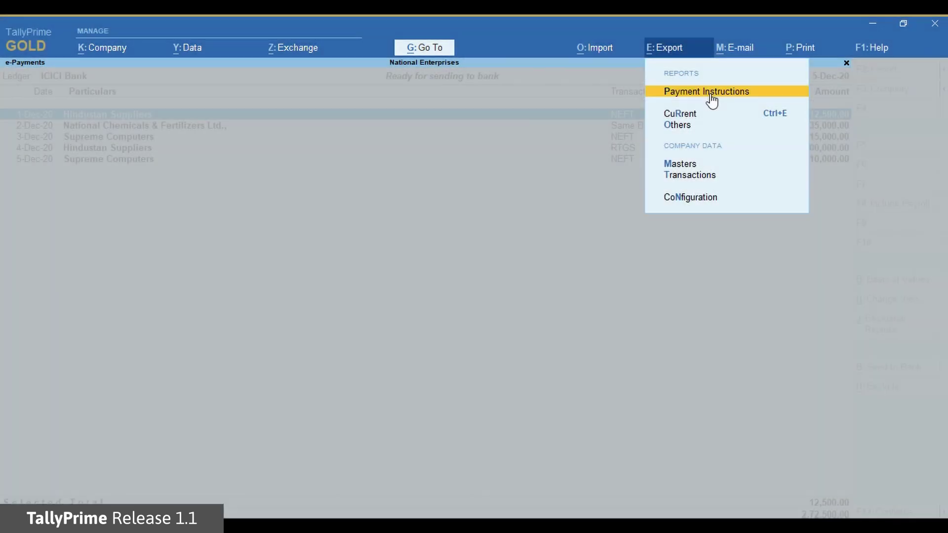
click(711, 93)
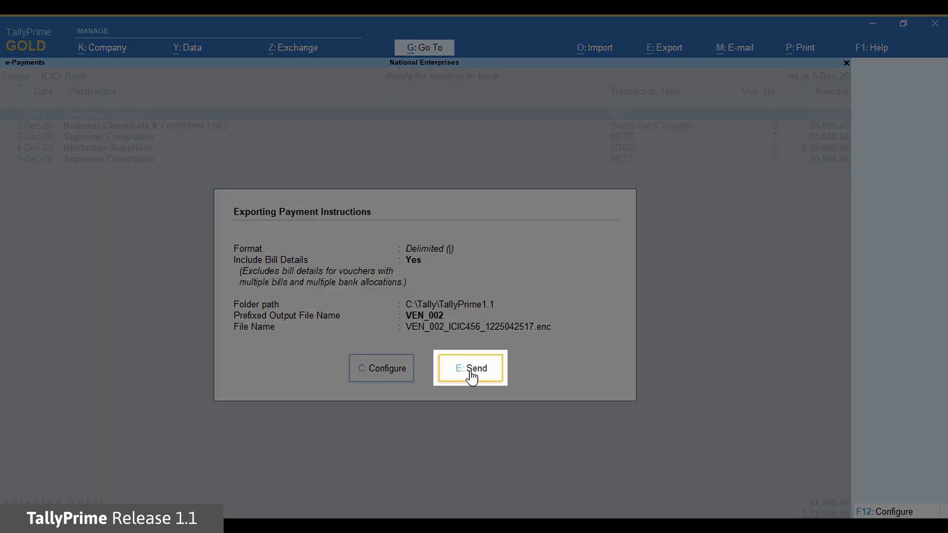
click(471, 374)
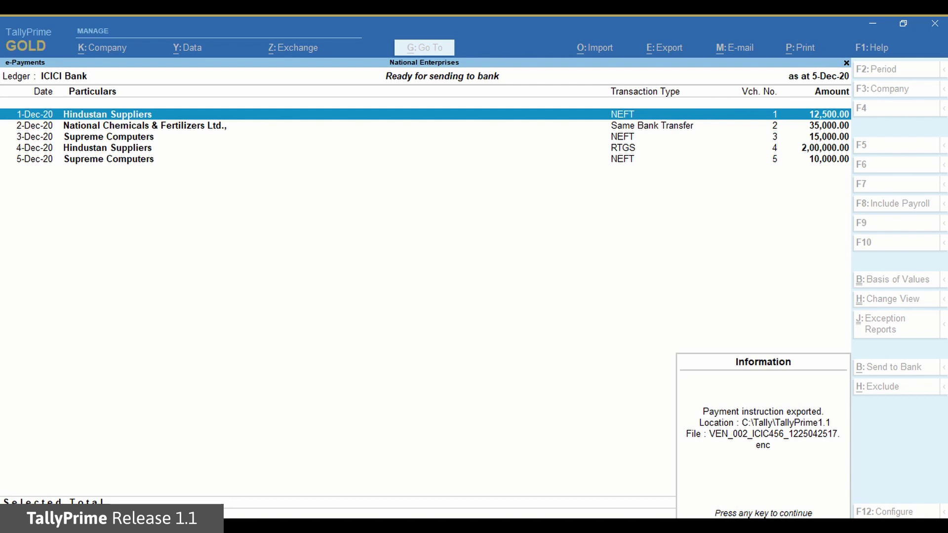
Dismiss the export confirmation and review the e-Payments transactions sent to bank.
key(Return)
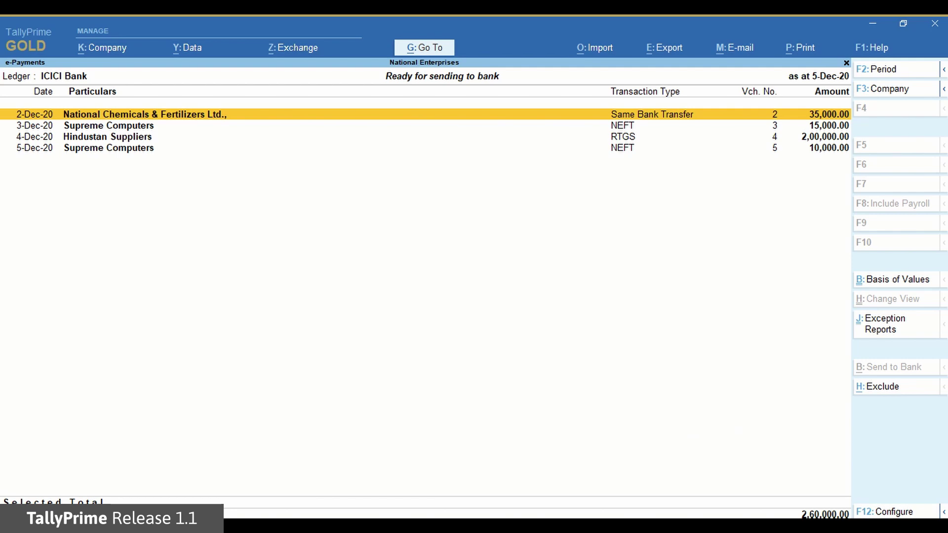
key(Escape)
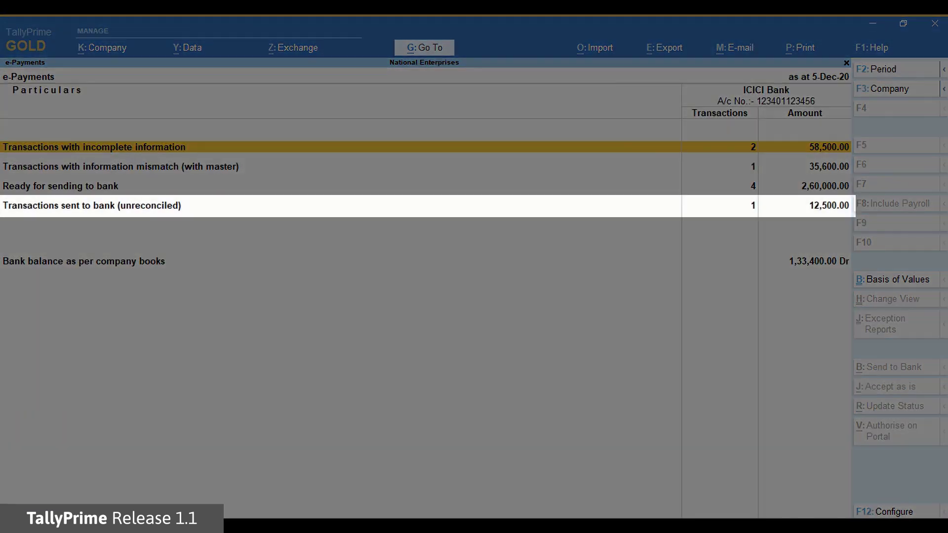
key(Down)
key(Down)
key(Down)
key(Return)
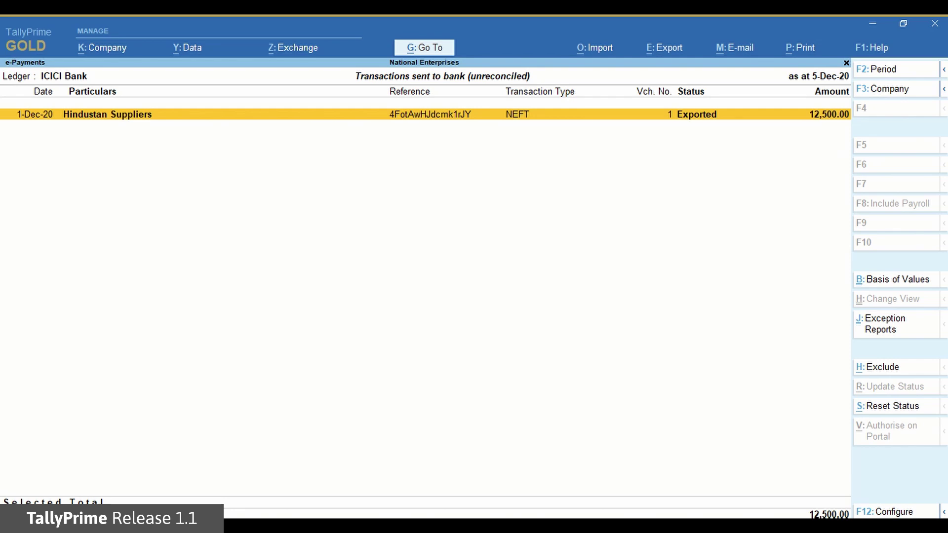
key(Escape)
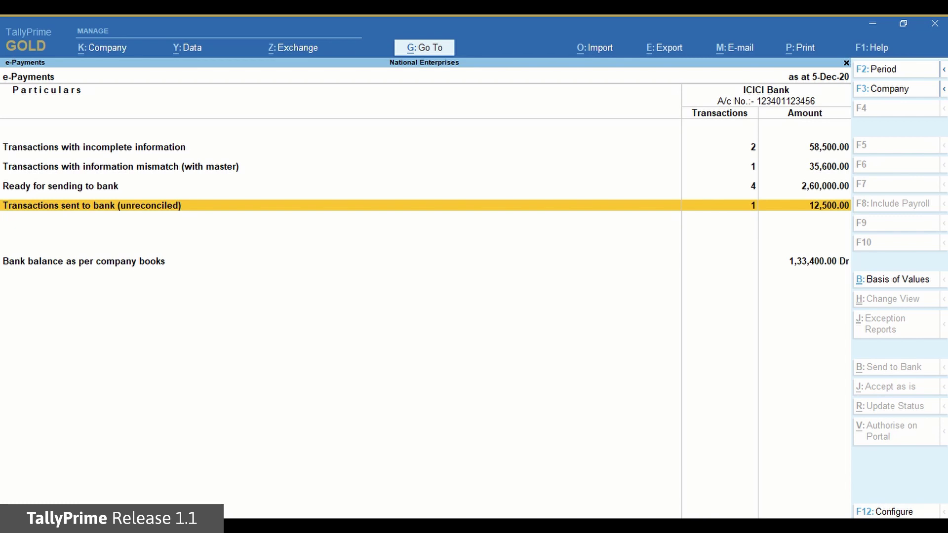
Review the e-Payments transactions with incomplete information.
key(Up)
key(Up)
key(Up)
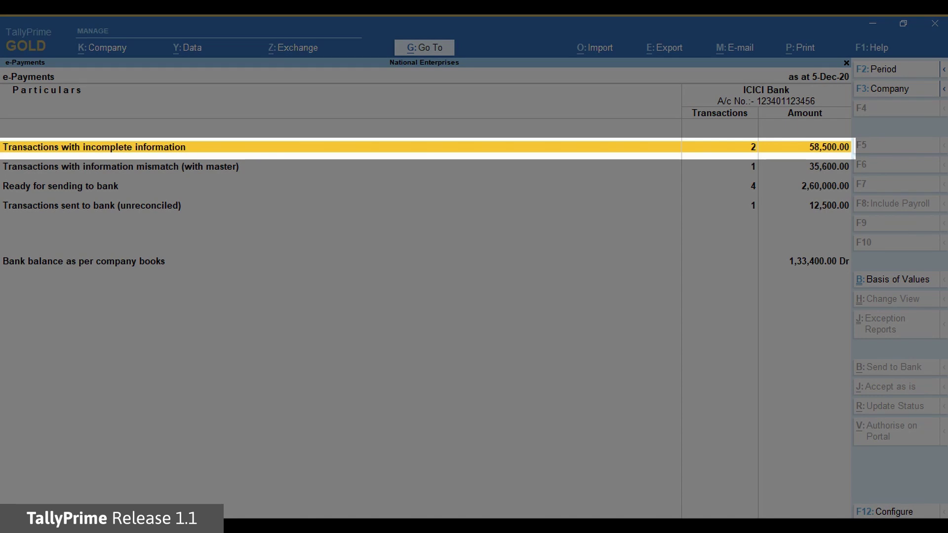
key(Return)
key(Down)
key(Down)
key(Down)
key(Up)
key(Up)
key(Up)
key(Escape)
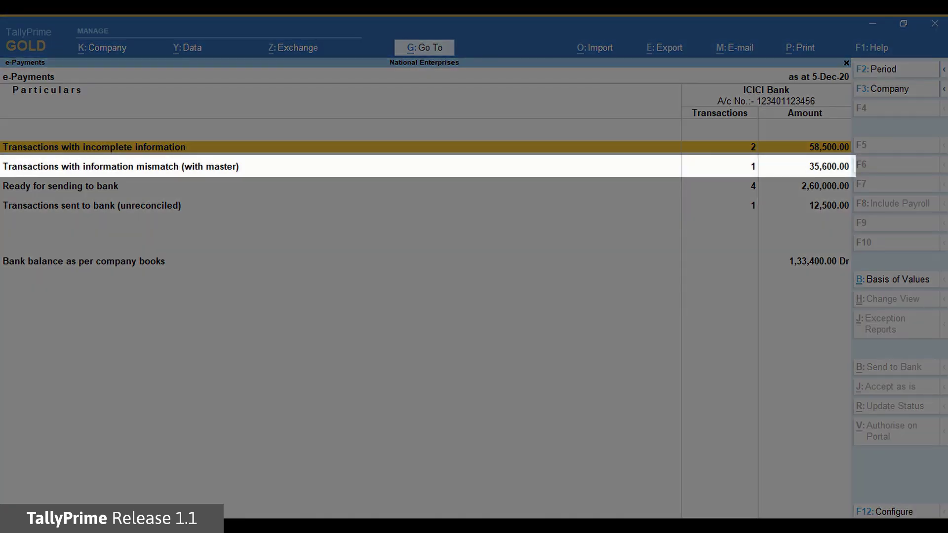
Check the information mismatch list, then reopen the two incomplete transactions totalling 58,500.
click(120, 166)
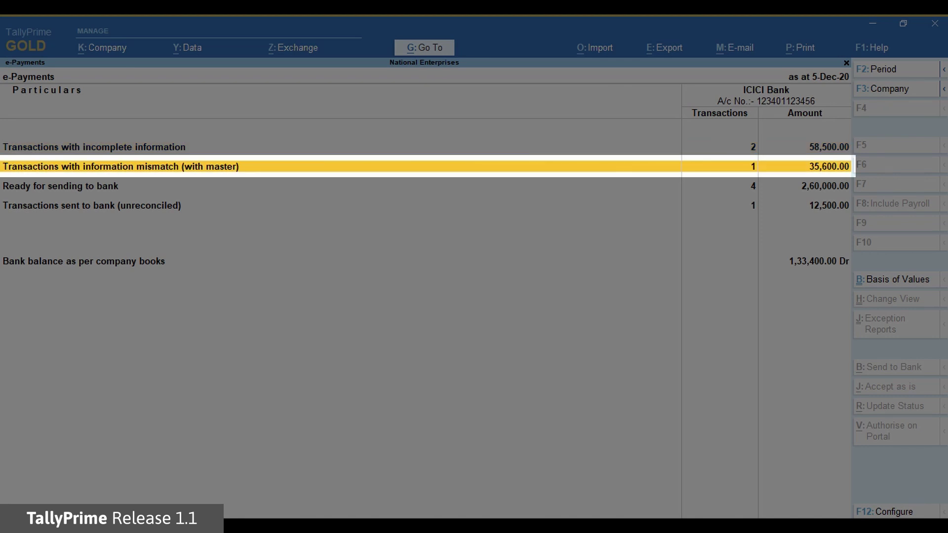
key(Return)
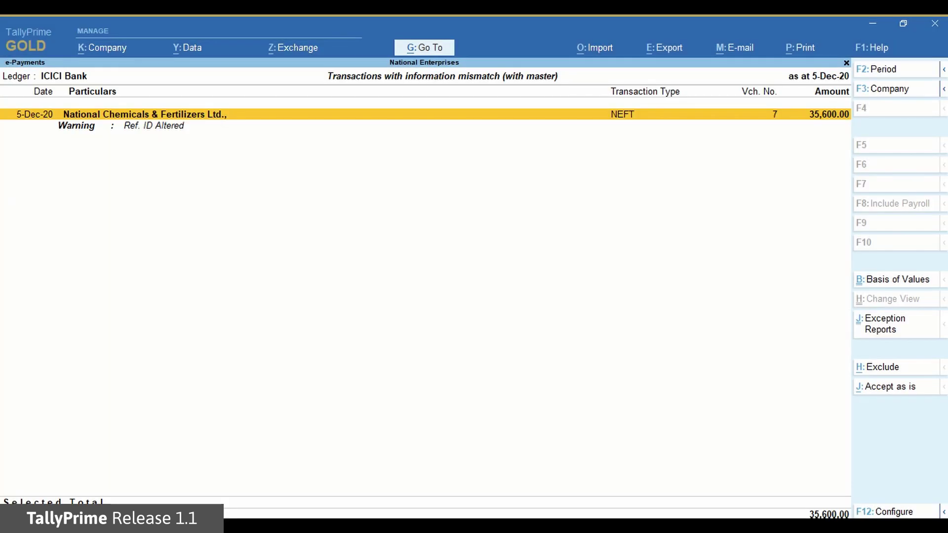
key(Escape)
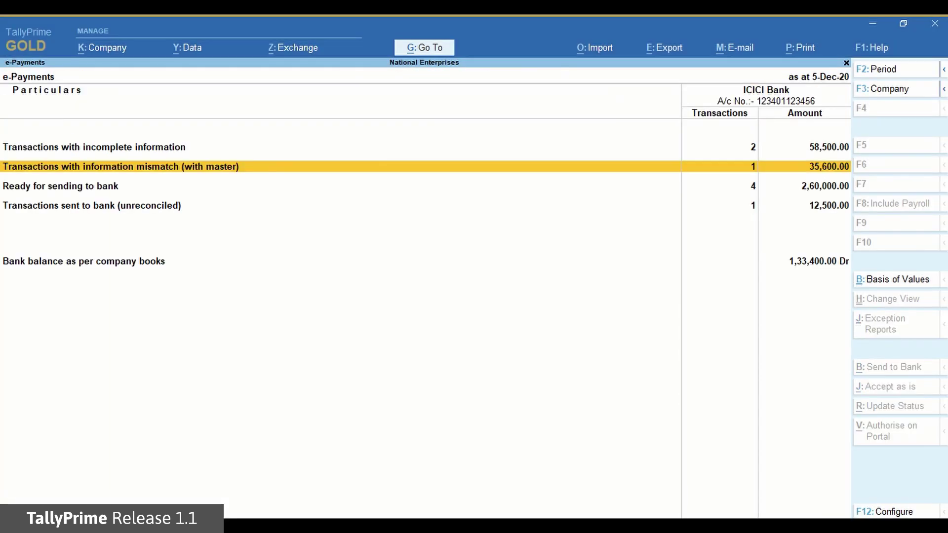
click(121, 186)
key(Up)
key(Up)
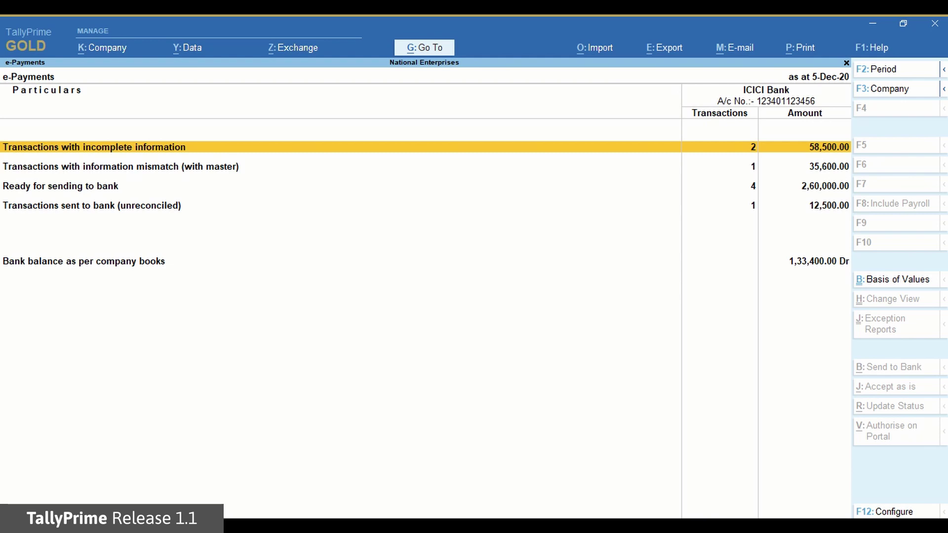
key(Return)
key(Down)
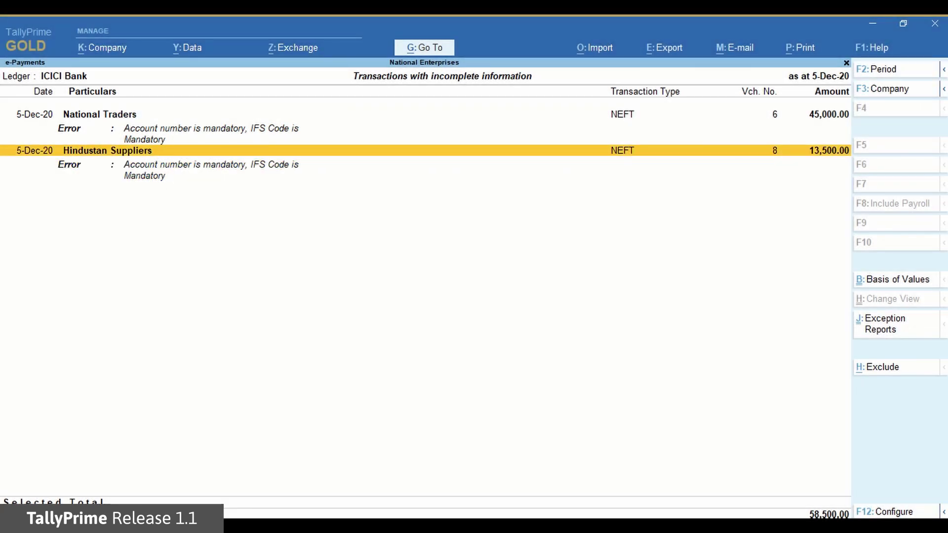
Copy the account number and IFS code from master into Hindustan Suppliers' bank allocation and accept.
key(Return)
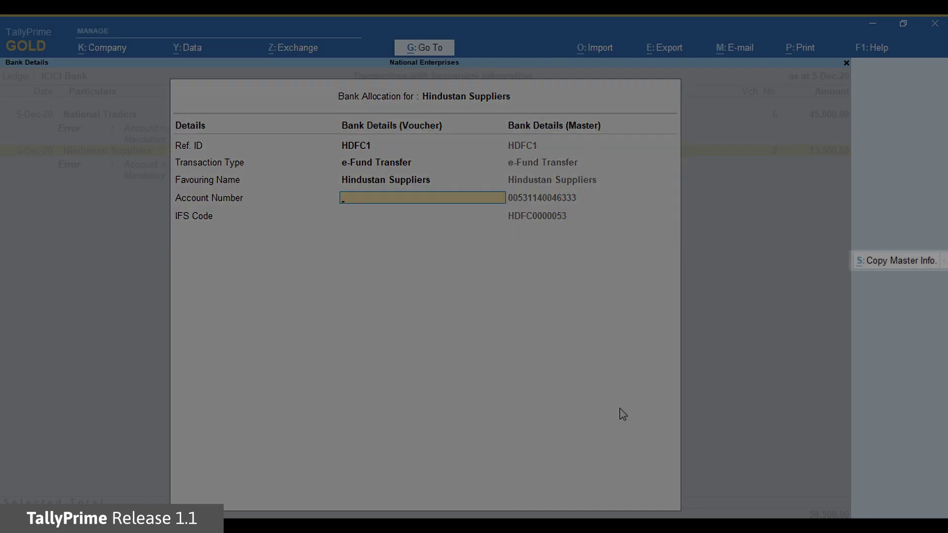
click(897, 261)
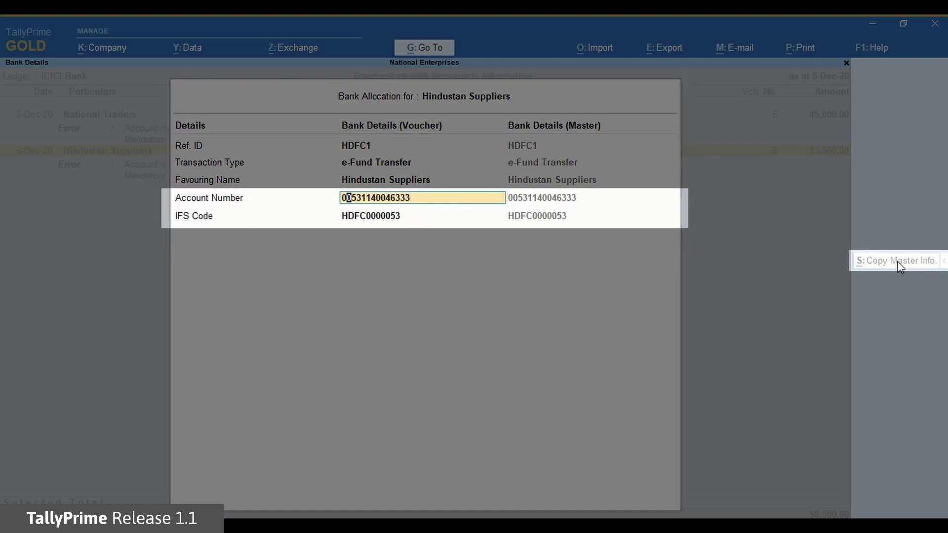
key(ctrl+a)
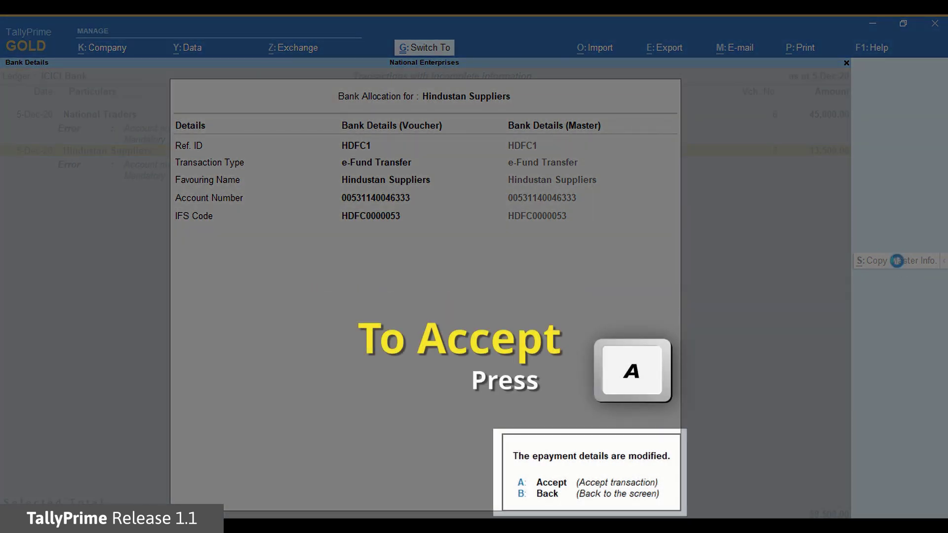
key(a)
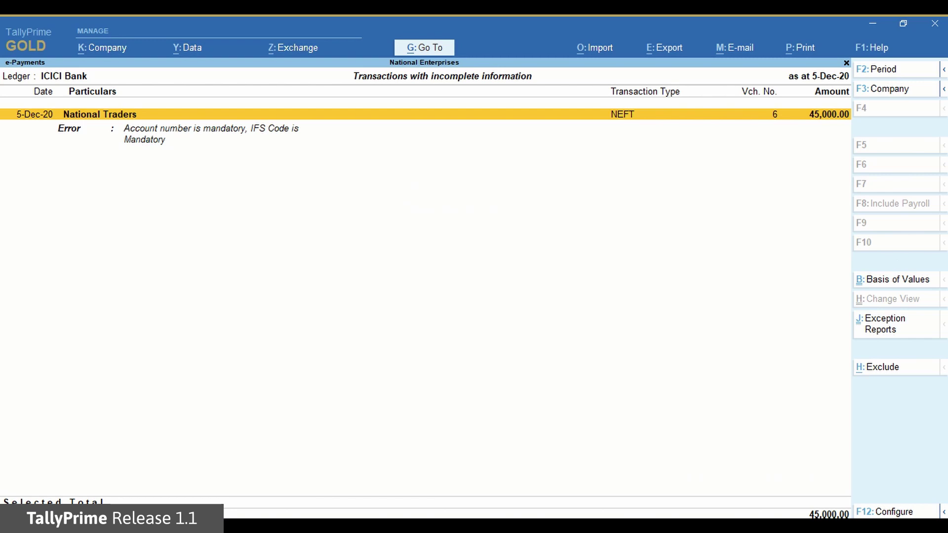
Confirm the payment now appears under Ready for sending to bank.
key(Escape)
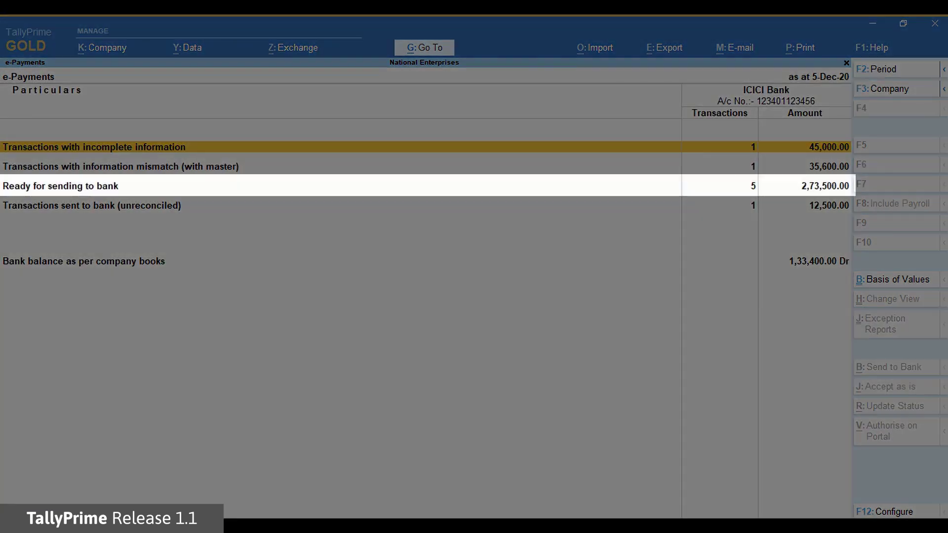
key(Down)
key(Down)
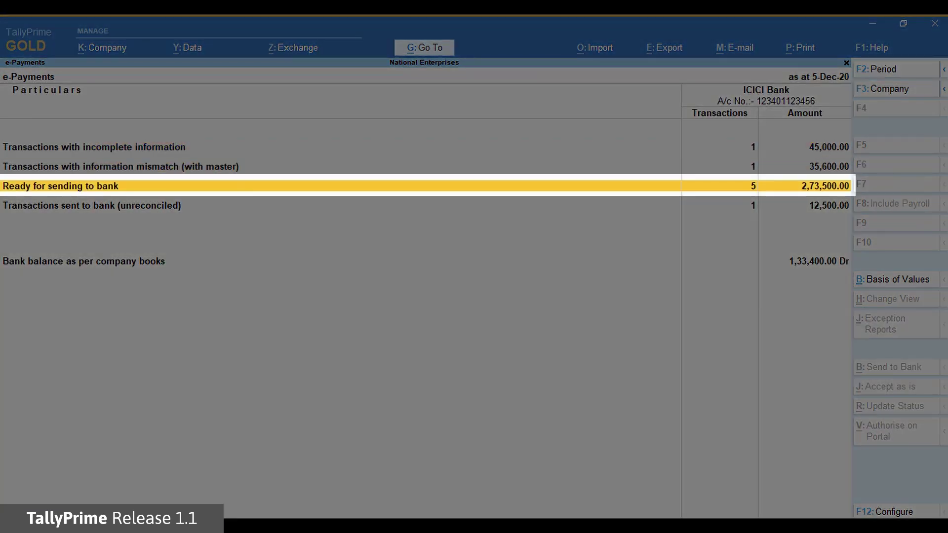
key(Return)
key(Down)
key(Down)
key(Down)
key(Down)
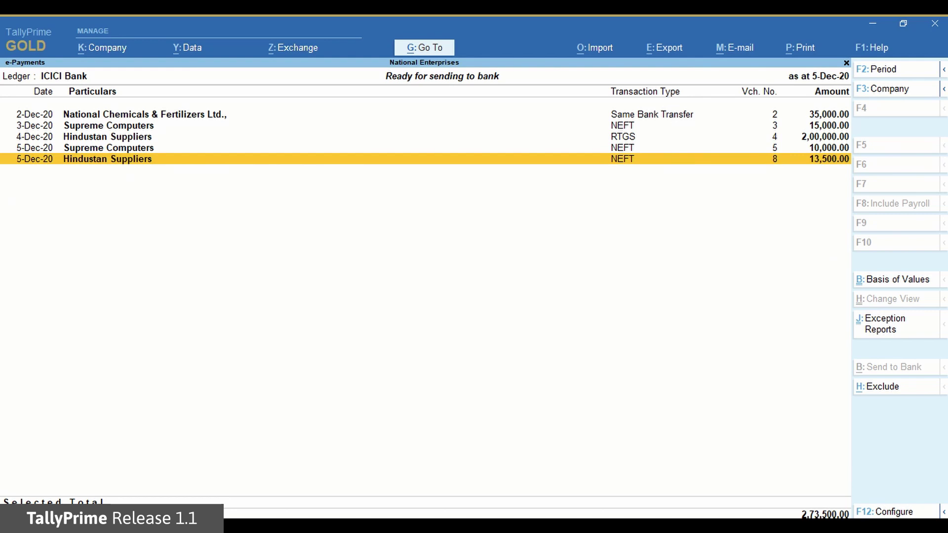
key(Escape)
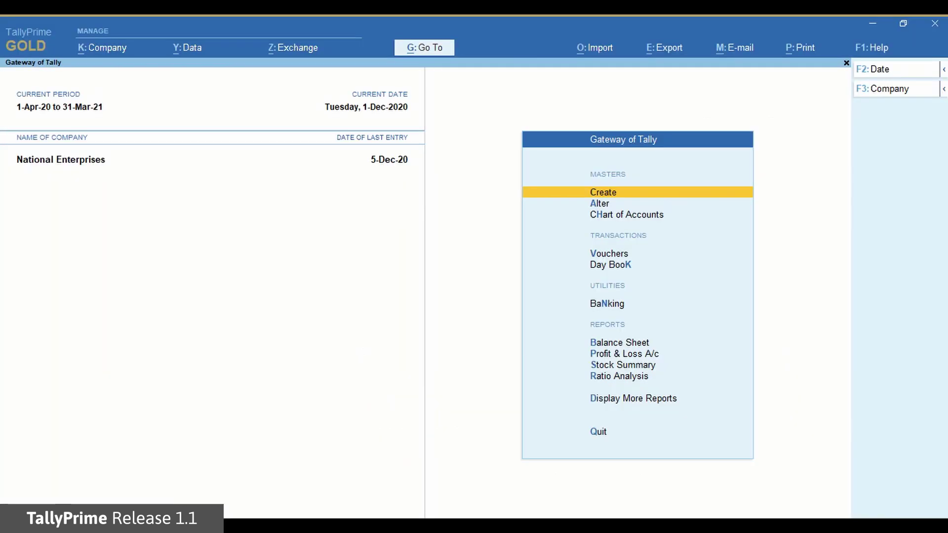
Open the ICICI Bank e-Payments transactions sent to bank.
click(431, 47)
text(Epa)
key(Return)
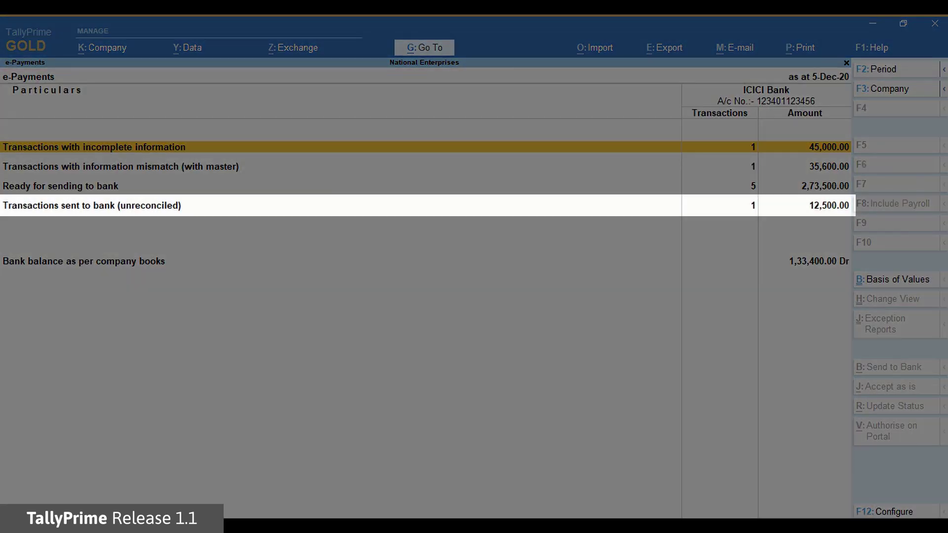
key(Down)
key(Down)
click(92, 206)
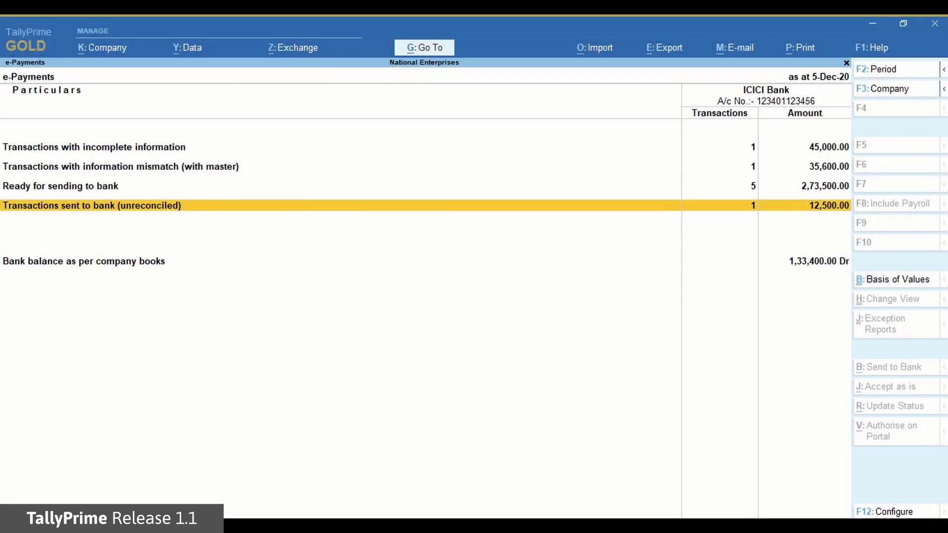
key(Return)
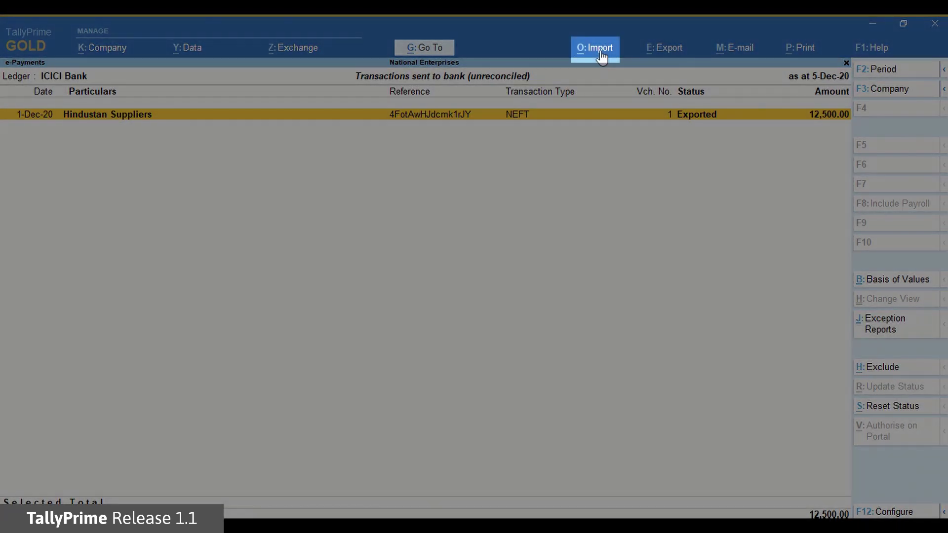
Import the bank's intermediate file 569242917_040520_128939202.txt.
click(600, 49)
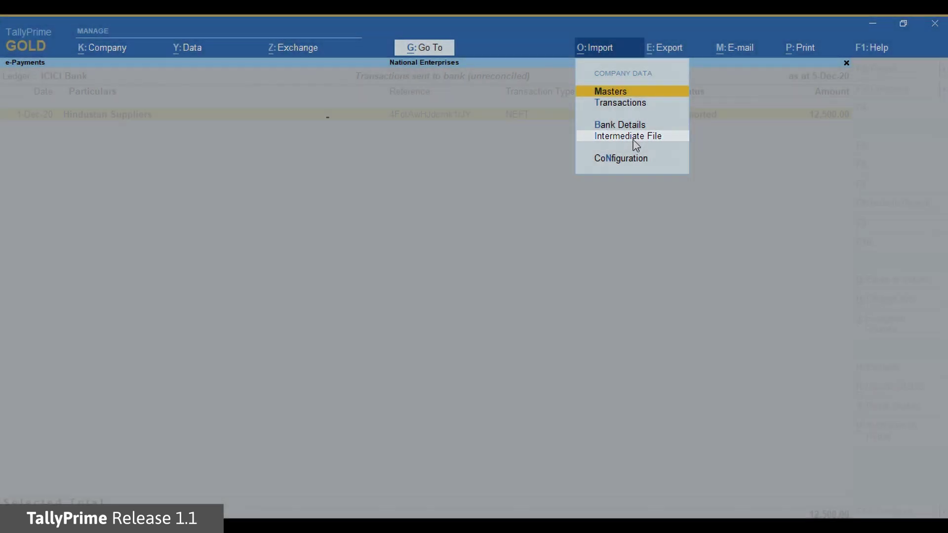
click(634, 138)
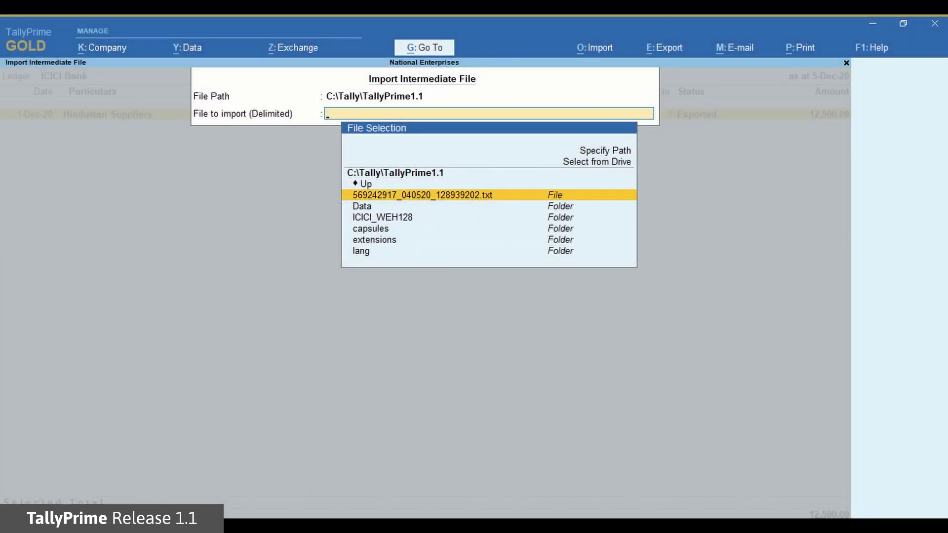
click(436, 200)
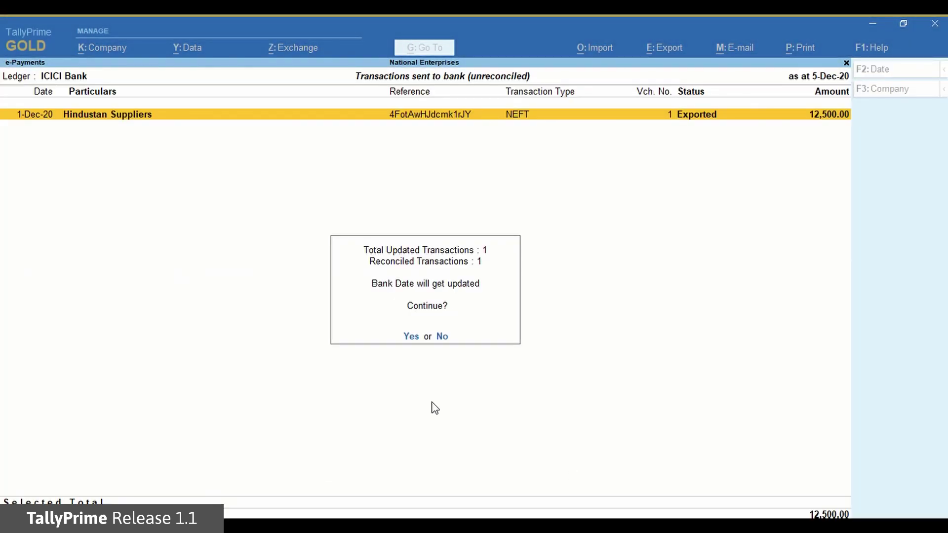